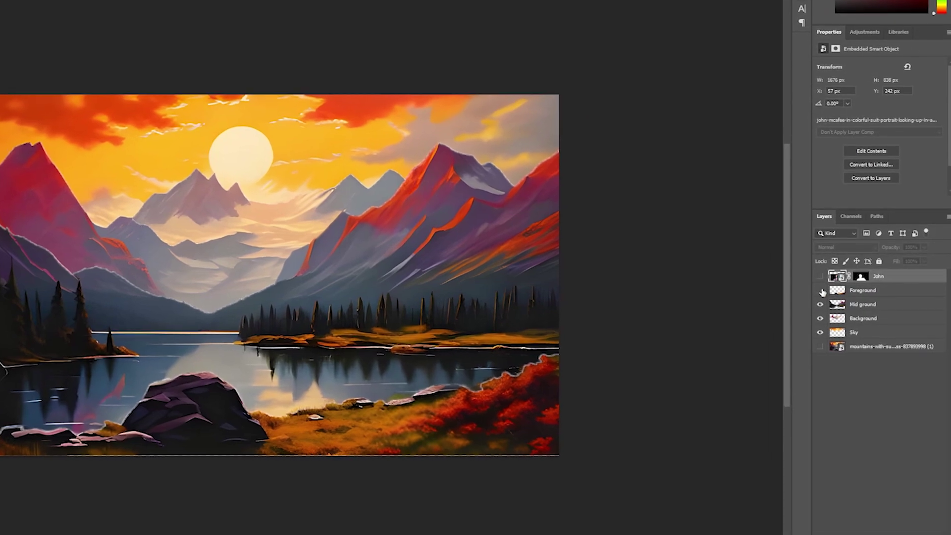
# Hide and reshow the Foreground, Mid ground, Background and Sky layers one at a time to inspect the separated scene.
pyautogui.click(820, 290)
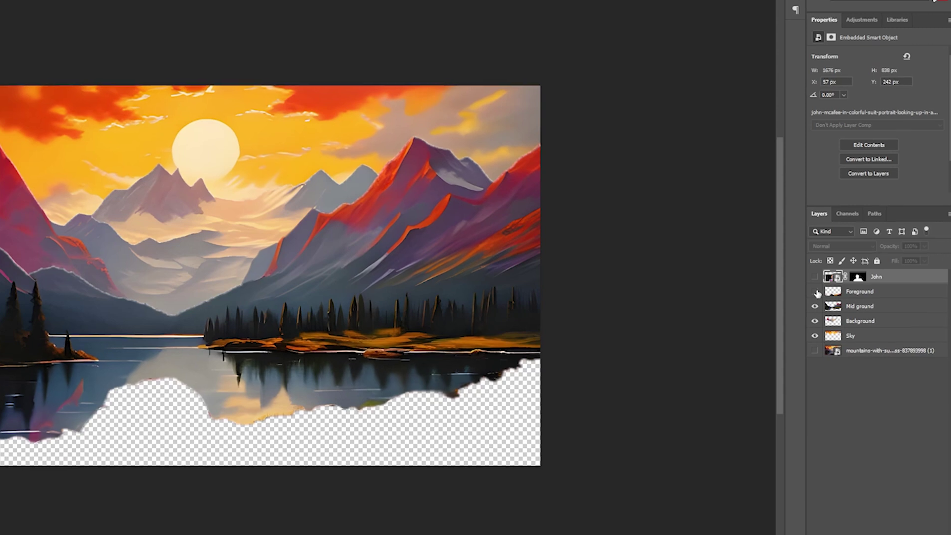
pyautogui.click(820, 291)
pyautogui.click(813, 292)
pyautogui.click(813, 292)
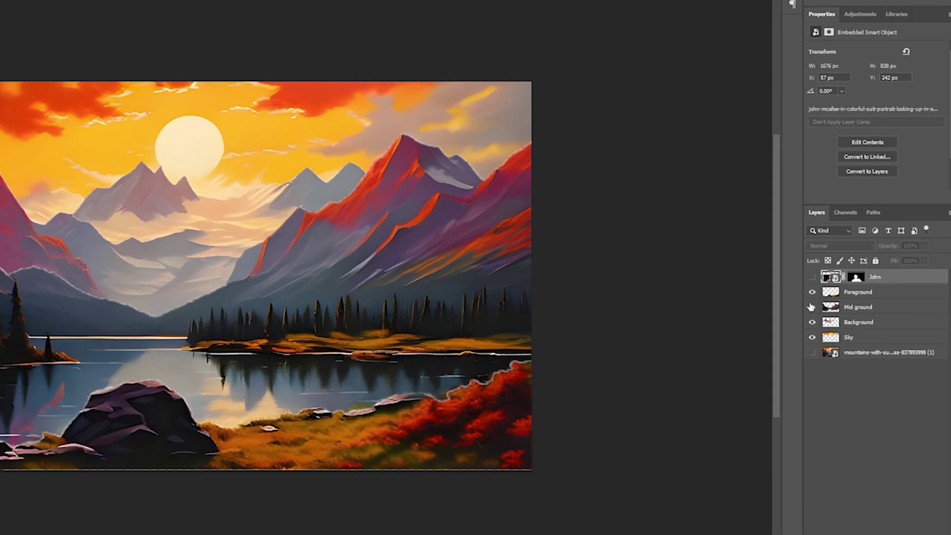
pyautogui.click(812, 307)
pyautogui.click(812, 307)
pyautogui.click(812, 321)
pyautogui.click(812, 323)
pyautogui.click(812, 337)
pyautogui.click(813, 338)
# Go through the Foreground, Mid ground, Background and Sky layers, and make the portrait layer above them visible.
pyautogui.click(855, 297)
pyautogui.click(858, 310)
pyautogui.click(859, 324)
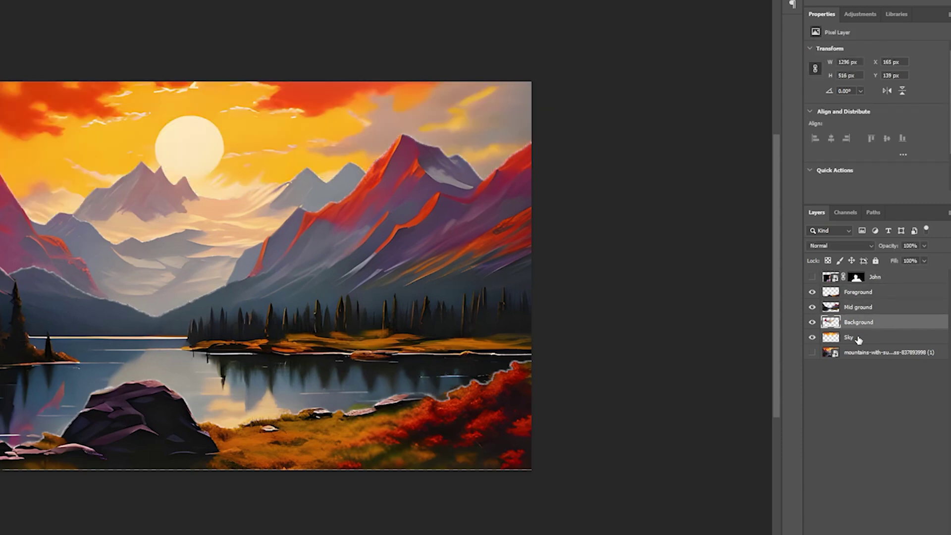
pyautogui.click(859, 338)
pyautogui.click(862, 292)
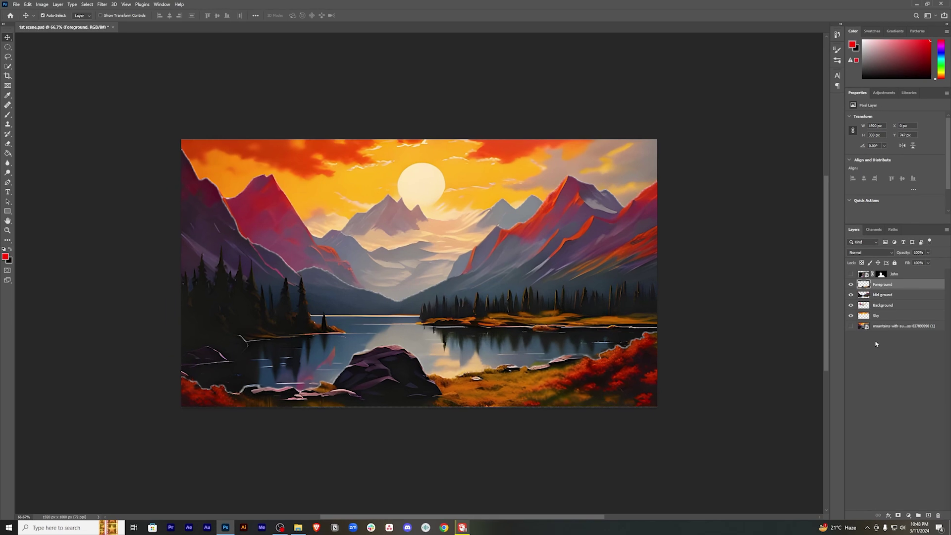
pyautogui.click(850, 275)
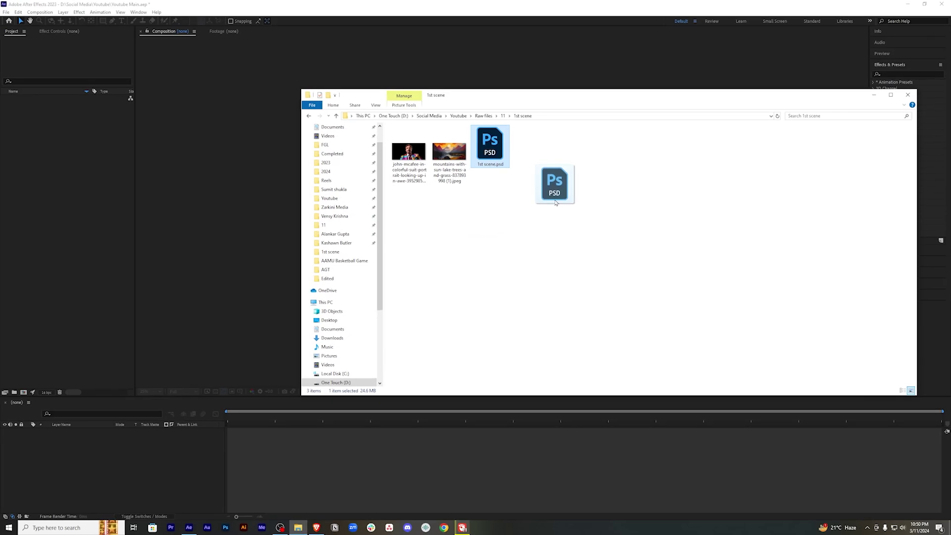
# Import 1st scene.psd into the After Effects project as a Composition with Editable Layer Styles.
pyautogui.moveTo(552, 191); pyautogui.dragTo(34, 140)
pyautogui.click(498, 221)
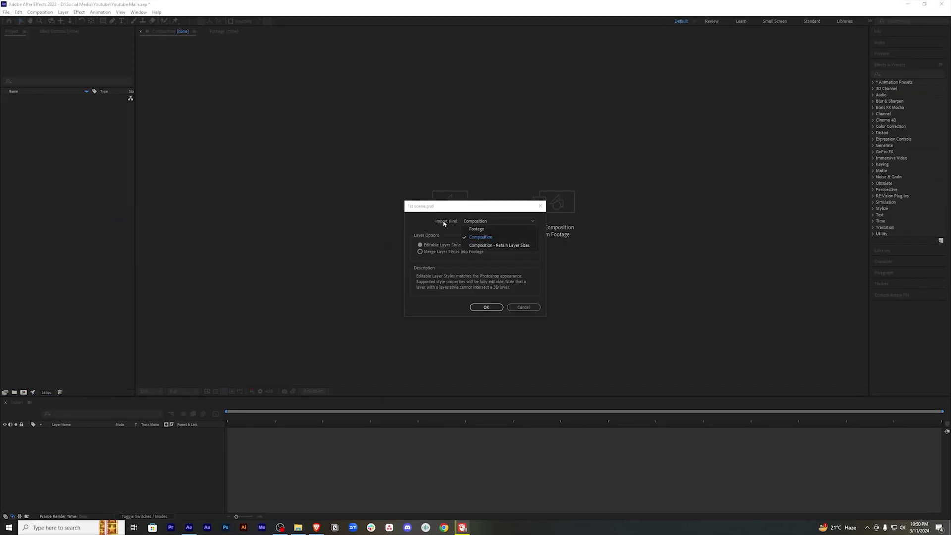
pyautogui.click(499, 237)
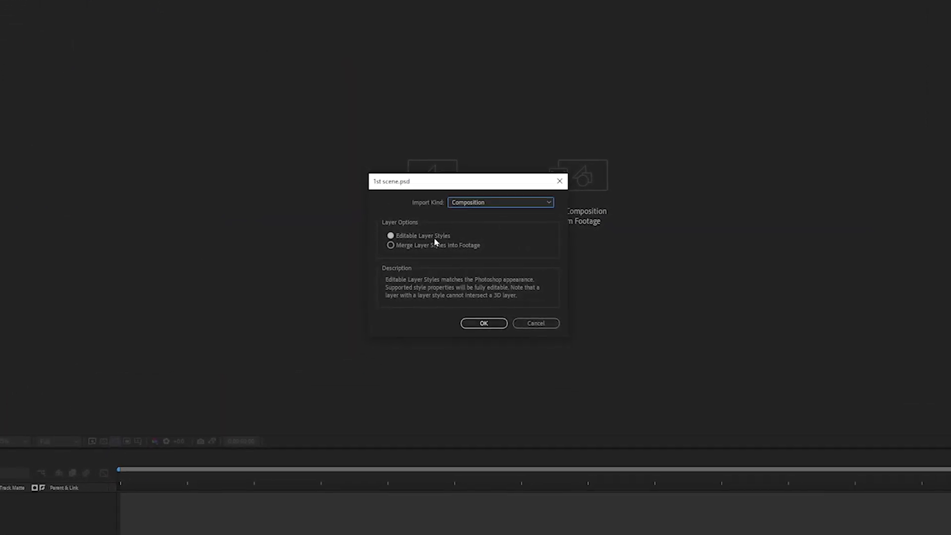
pyautogui.click(484, 322)
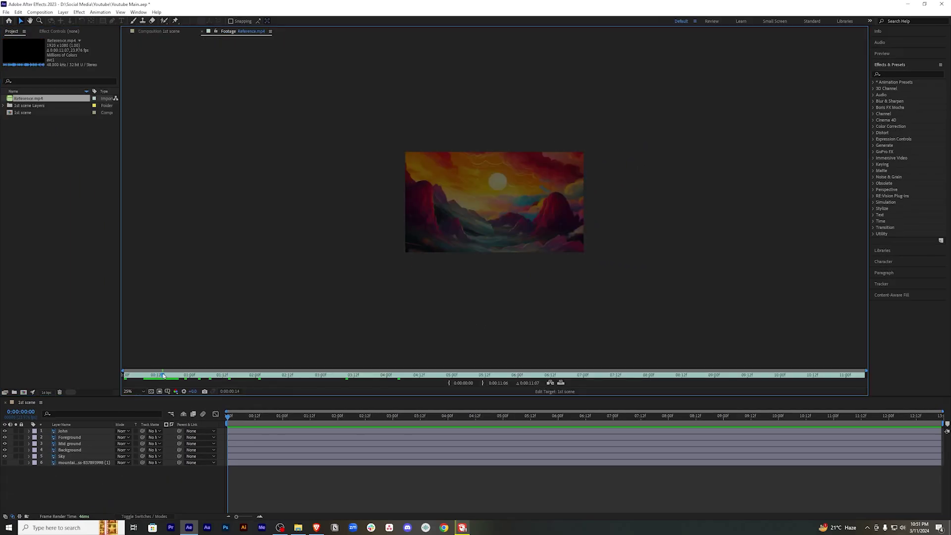
# Scrub through the Reference.mp4 footage, and make all six layers of the 1st scene composition 3D.
pyautogui.moveTo(154, 375); pyautogui.dragTo(257, 373)
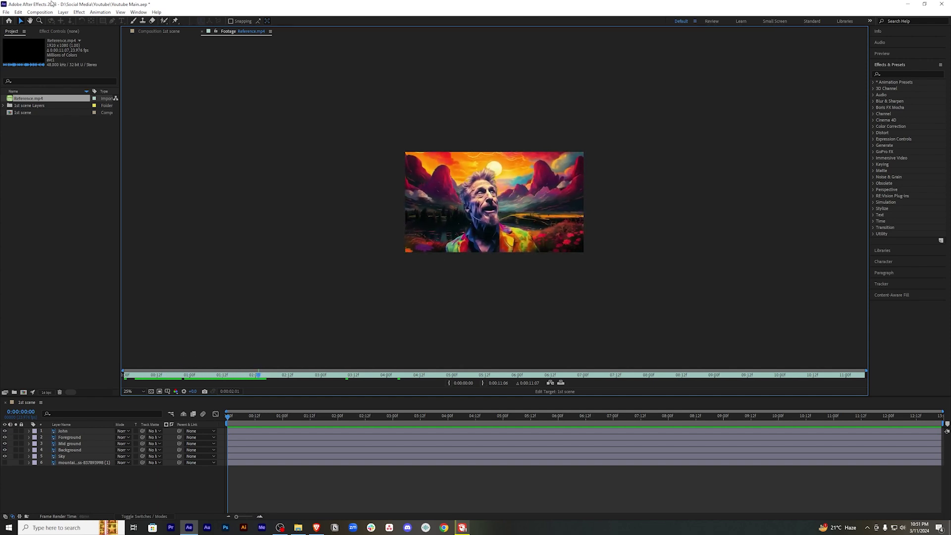
pyautogui.click(165, 32)
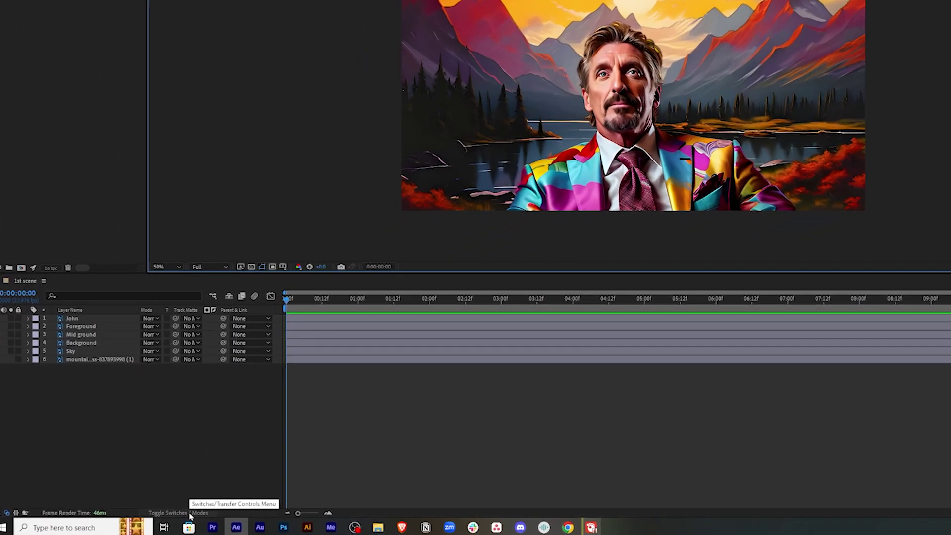
pyautogui.click(191, 513)
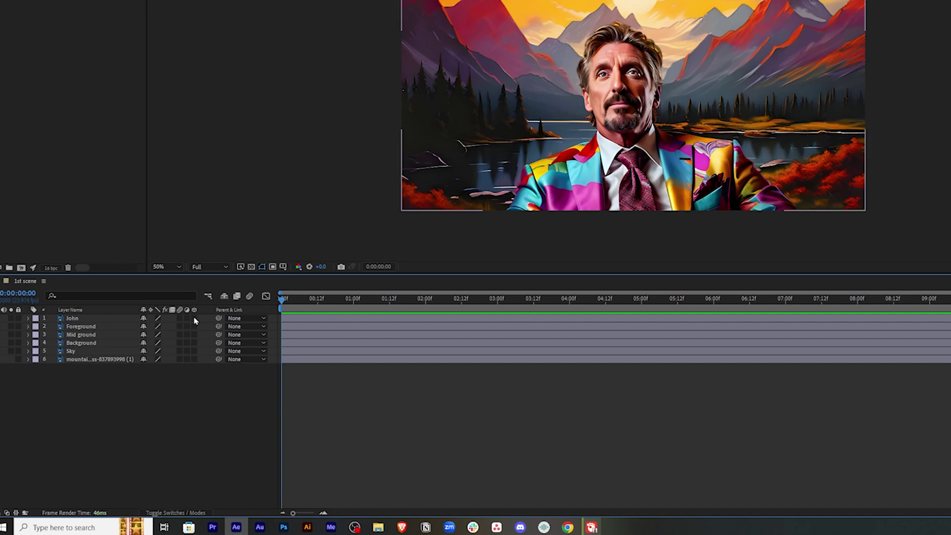
pyautogui.moveTo(194, 318); pyautogui.dragTo(196, 360)
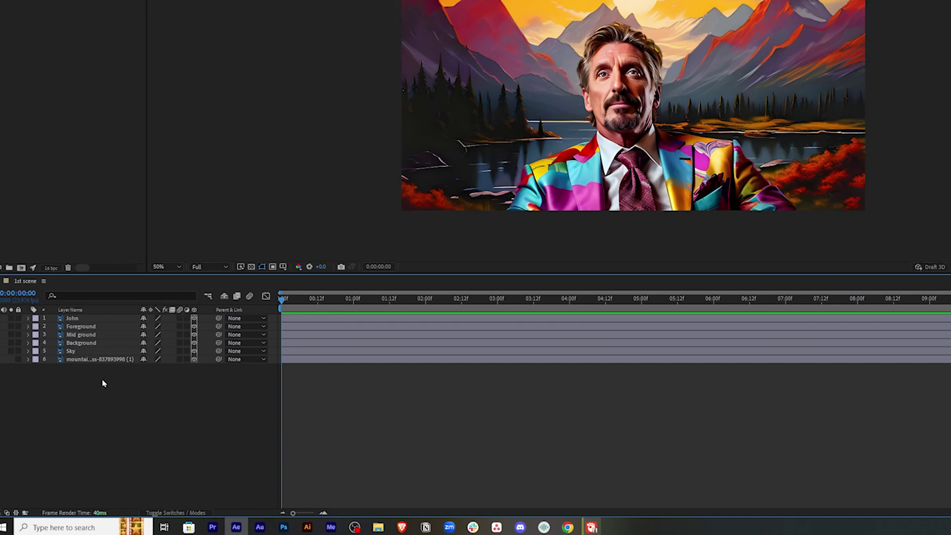
# Add a two-node camera with a 50 mm focal length and an F-Stop of 1.2 to the 1st scene composition.
pyautogui.rightClick(97, 396)
pyautogui.moveTo(160, 287)
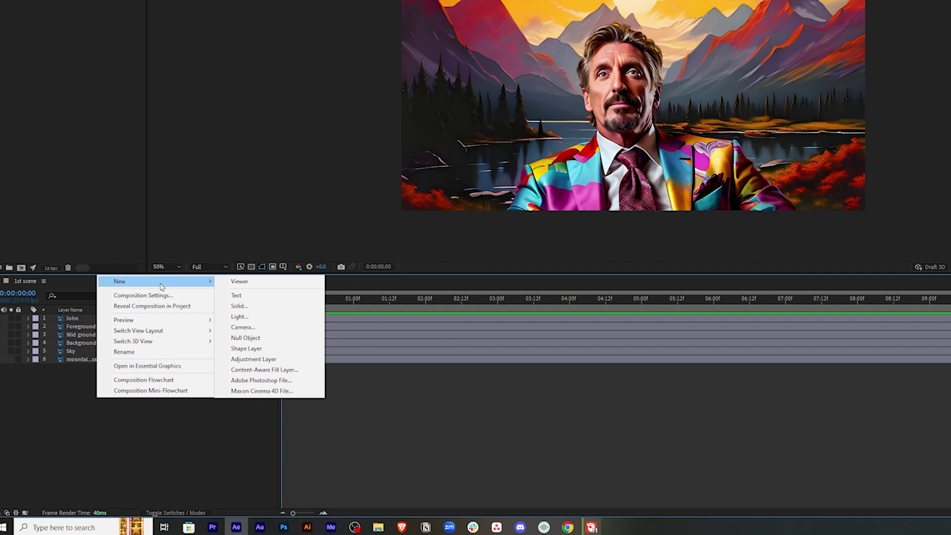
pyautogui.rightClick(74, 450)
pyautogui.moveTo(163, 331)
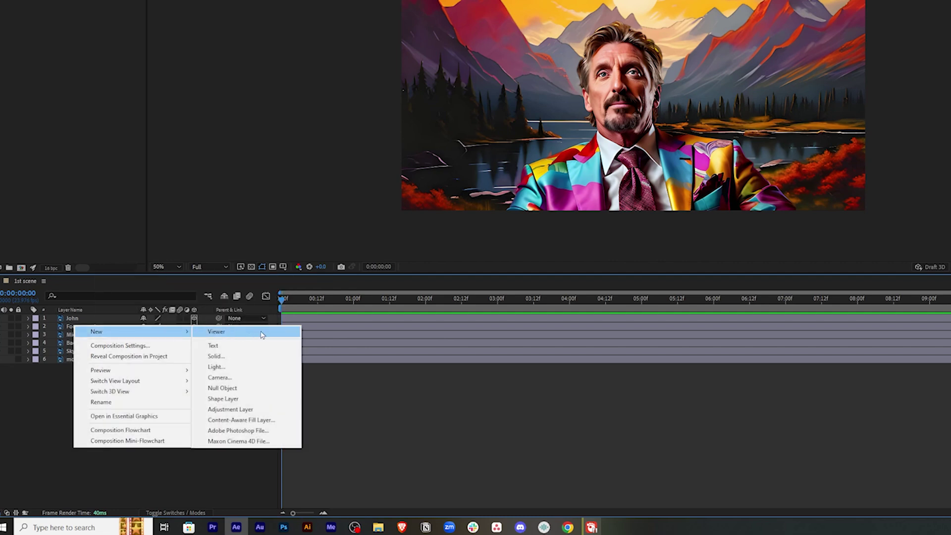
pyautogui.click(255, 377)
pyautogui.click(525, 167)
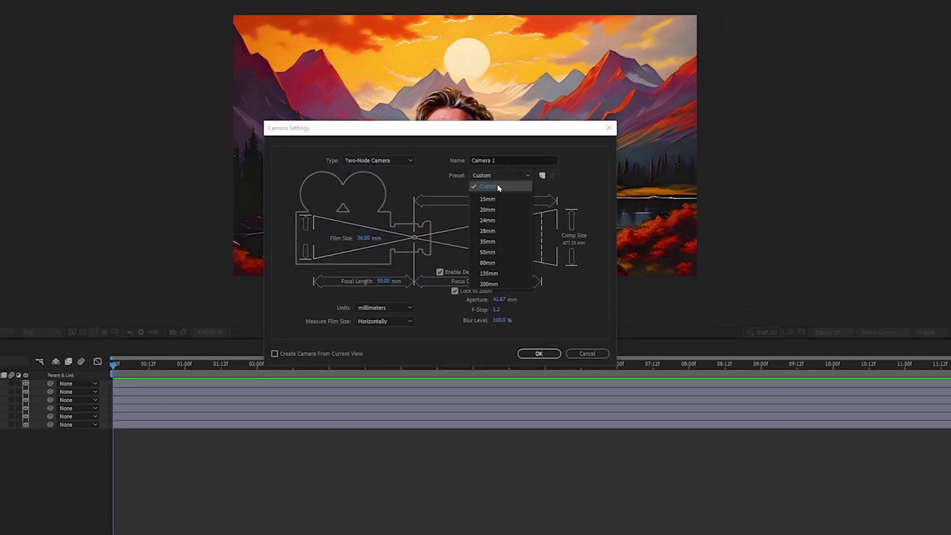
pyautogui.click(488, 252)
pyautogui.click(498, 309)
pyautogui.write('1')
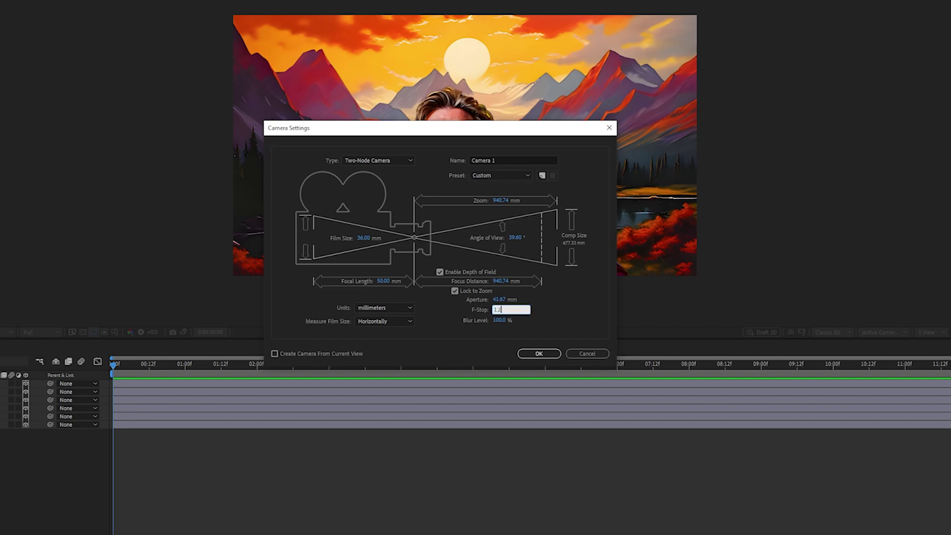
pyautogui.press('Return')
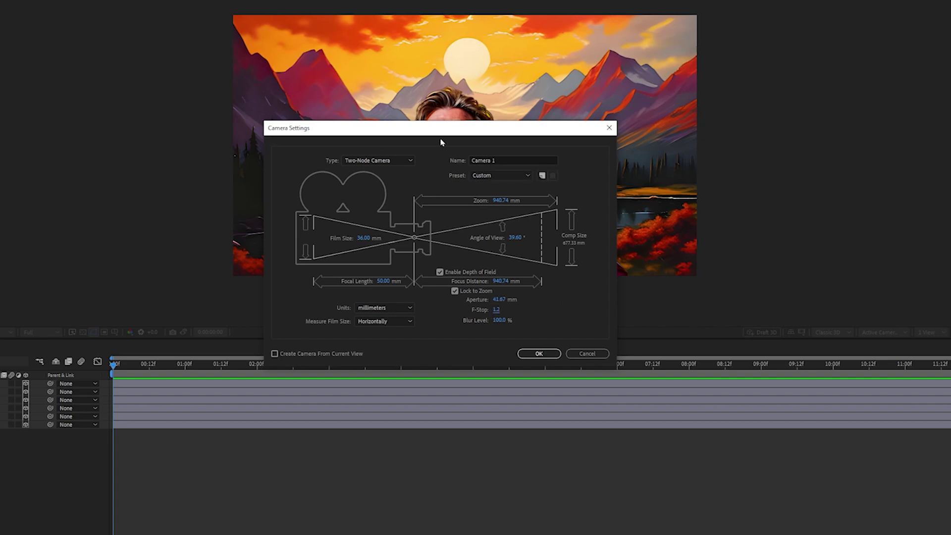
pyautogui.click(544, 354)
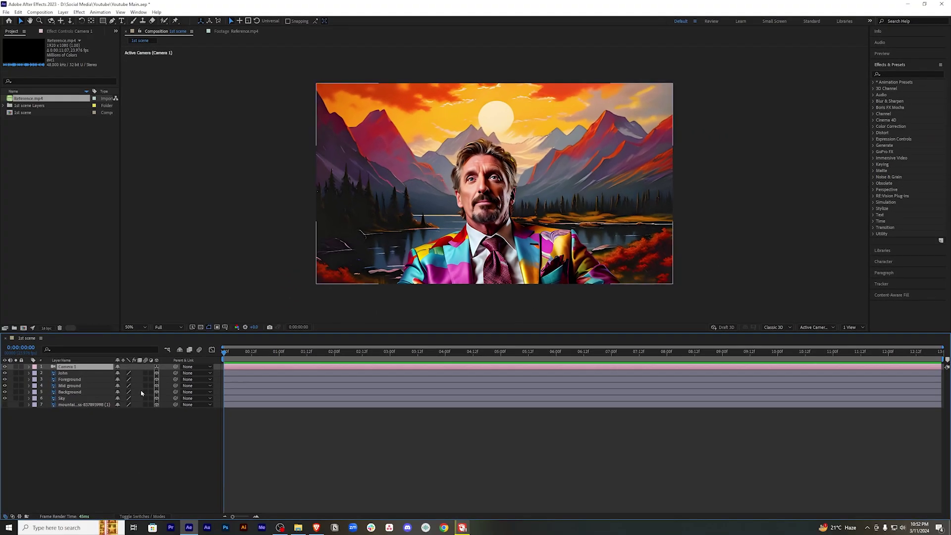
# Switch the composition to a 2 Views layout and select Camera 1 to check its position in the Left view.
pyautogui.click(862, 327)
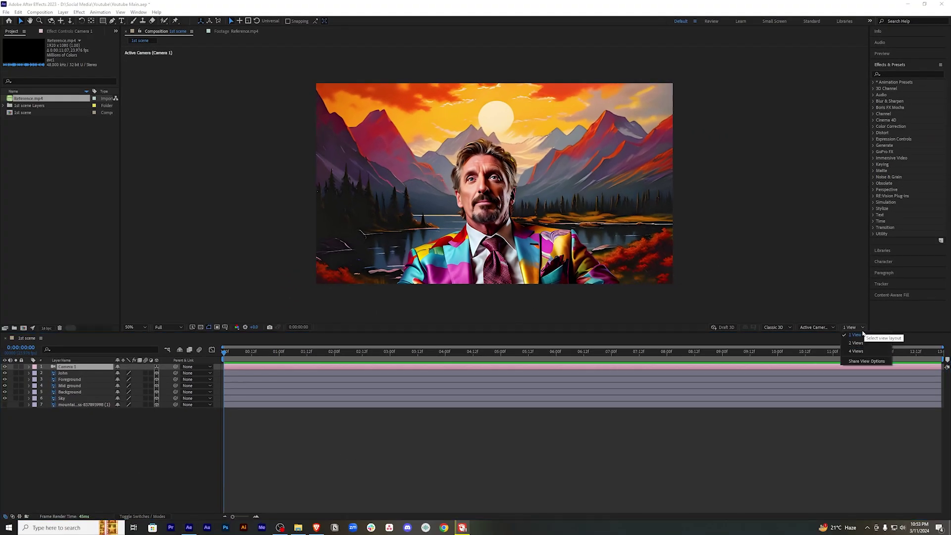
pyautogui.click(859, 343)
pyautogui.moveTo(81, 440); pyautogui.dragTo(82, 399)
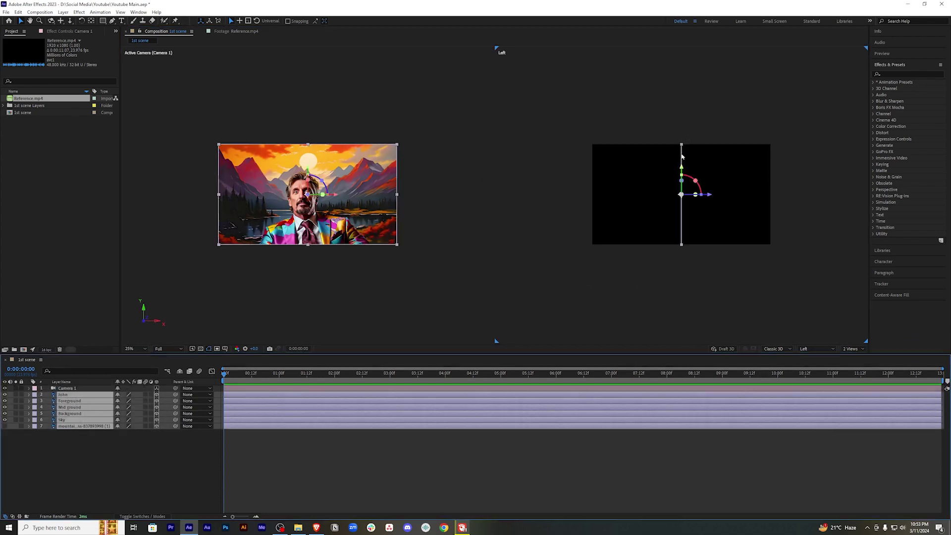
pyautogui.scroll(-1, 798, 182)
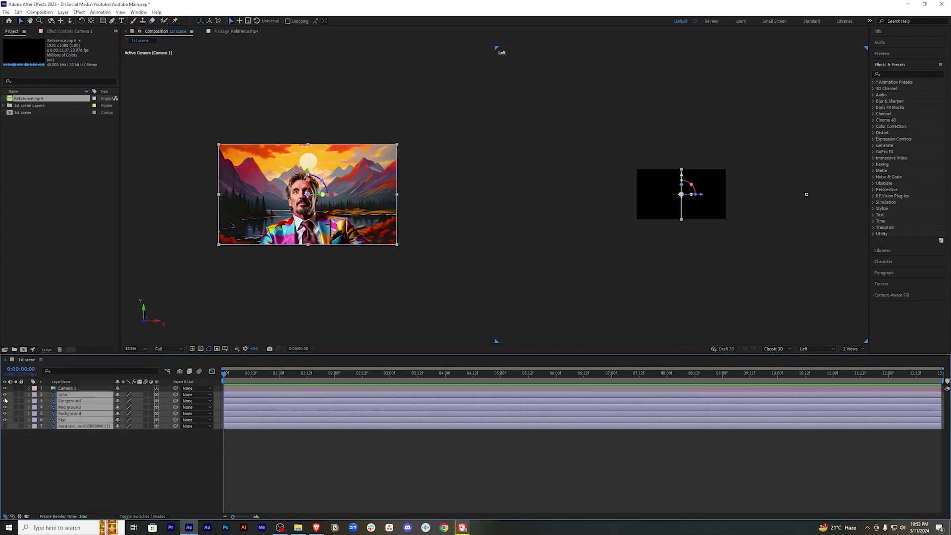
pyautogui.click(62, 389)
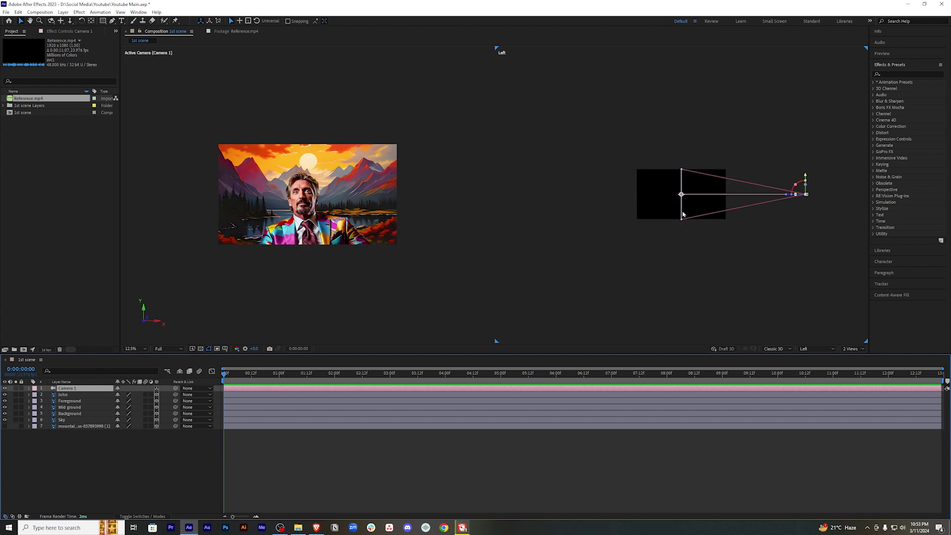
pyautogui.scroll(1, 709, 245)
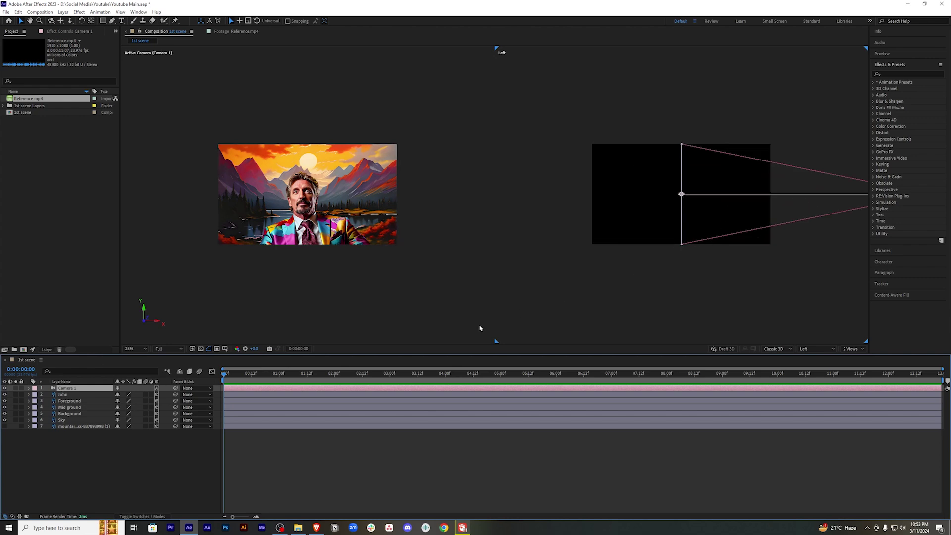
# Delete the hidden original mountains image layer from the bottom of the layer stack.
pyautogui.click(259, 427)
pyautogui.click(278, 448)
pyautogui.click(253, 419)
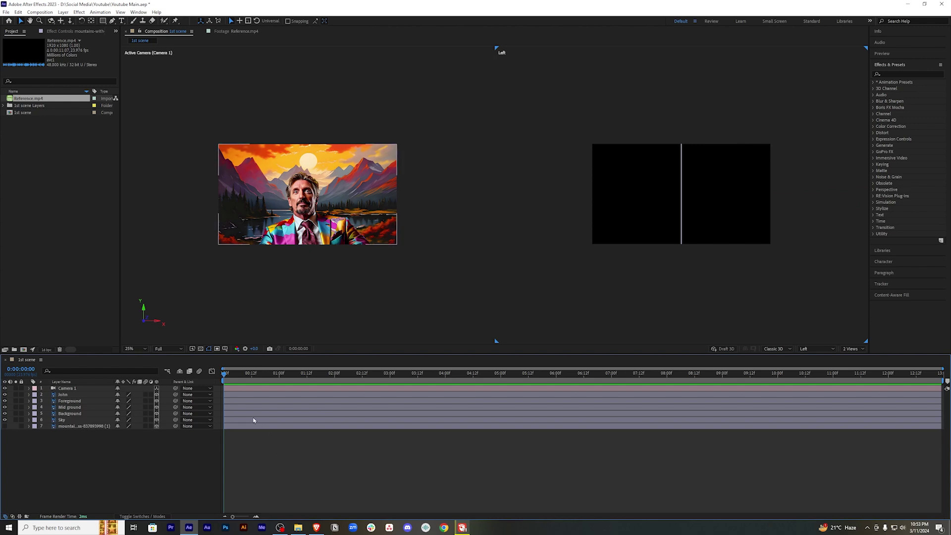
pyautogui.click(259, 432)
pyautogui.click(258, 428)
pyautogui.press('Delete')
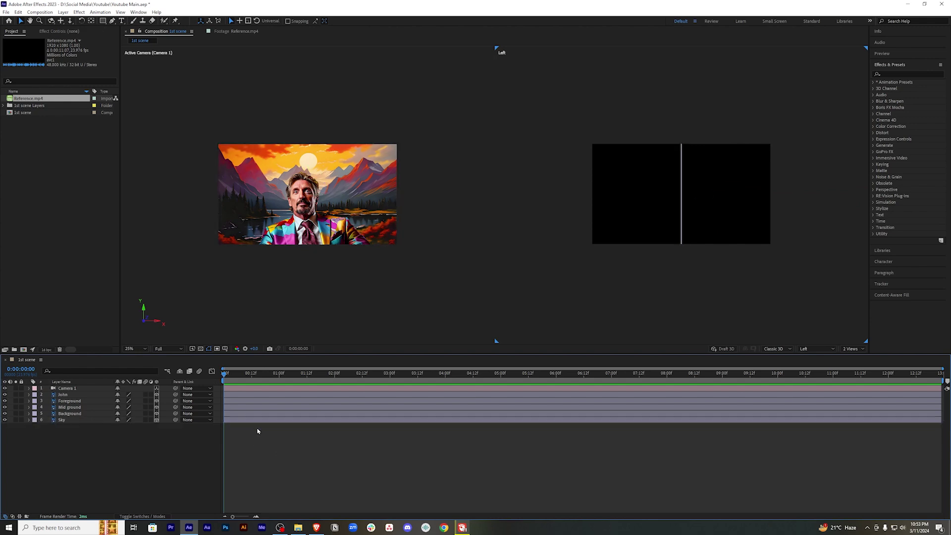
# Push the Sky layer far back along the Z axis and place the Background layer a little in front of it.
pyautogui.moveTo(713, 197); pyautogui.dragTo(622, 197)
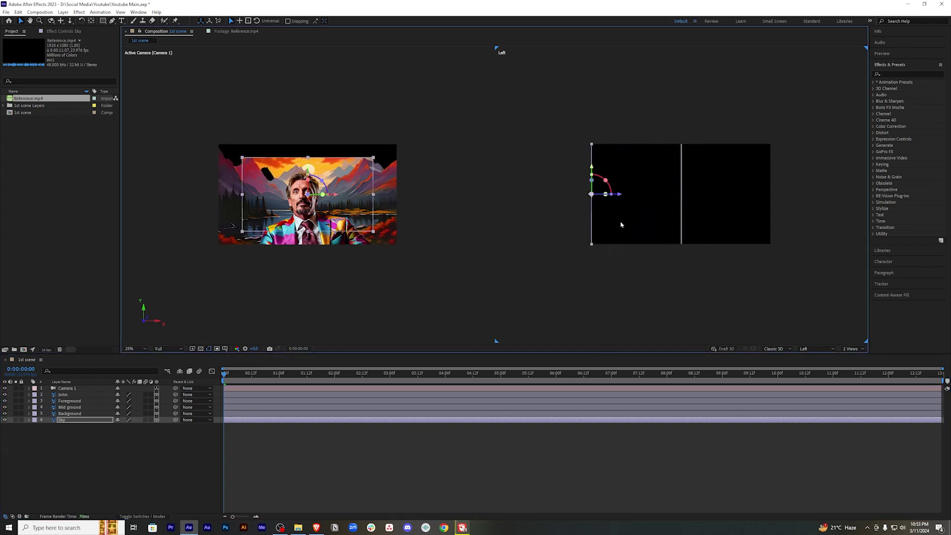
pyautogui.click(276, 414)
pyautogui.moveTo(709, 194); pyautogui.dragTo(638, 195)
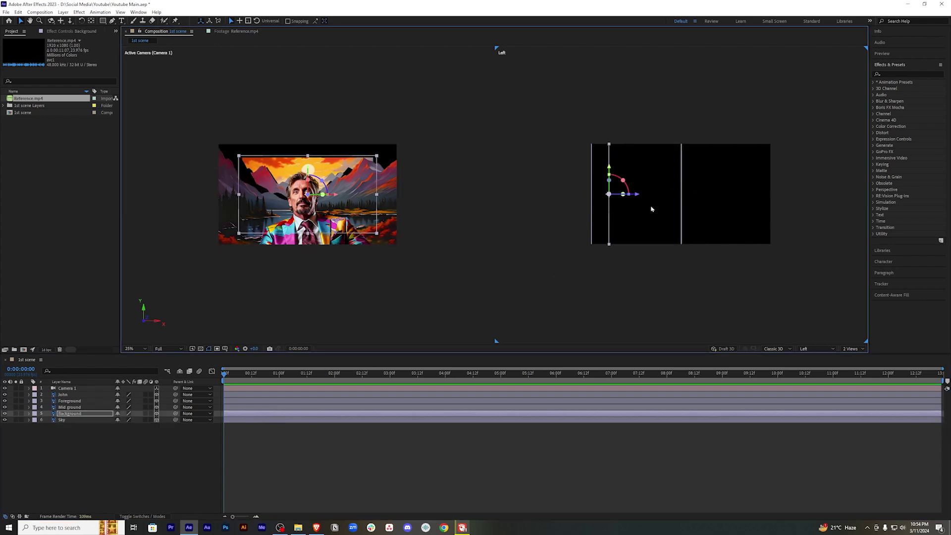
# Move the Mid ground and Foreground layers back along the Z axis, spacing them evenly between the Background and the portrait.
pyautogui.click(248, 408)
pyautogui.moveTo(711, 196); pyautogui.dragTo(661, 197)
pyautogui.hotkey('ctrl', 'Up')
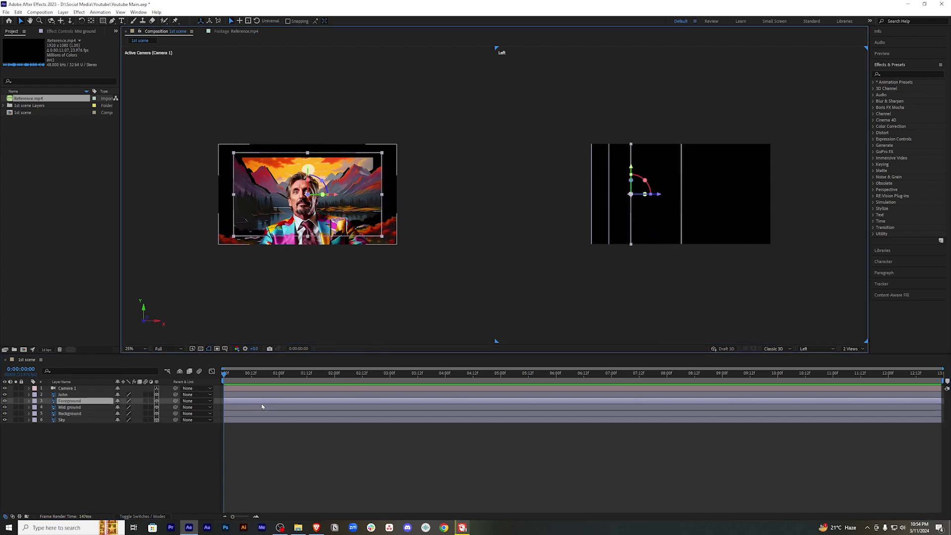
pyautogui.moveTo(713, 196); pyautogui.dragTo(687, 197)
pyautogui.click(718, 196)
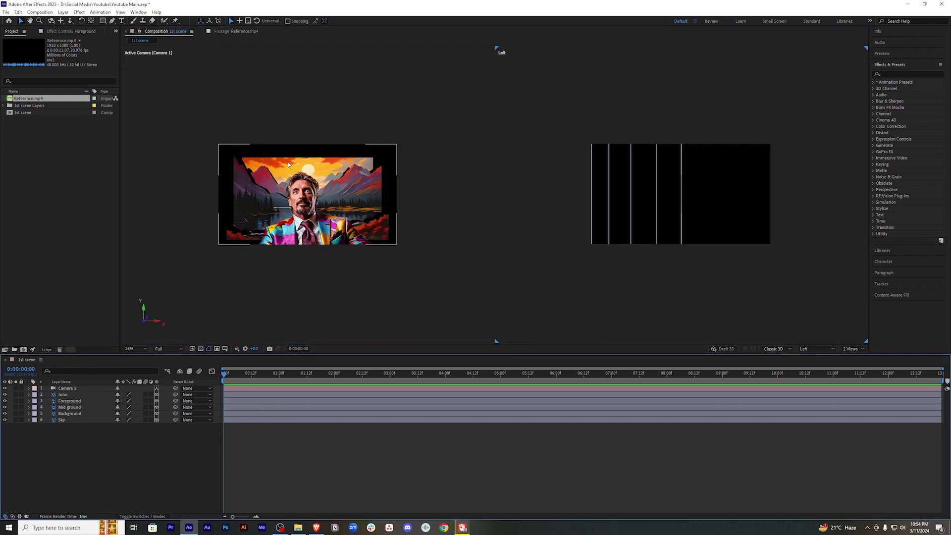
# Return to the single camera view and scale the Sky layer to 136% to fill the frame.
pyautogui.scroll(2, 456, 210)
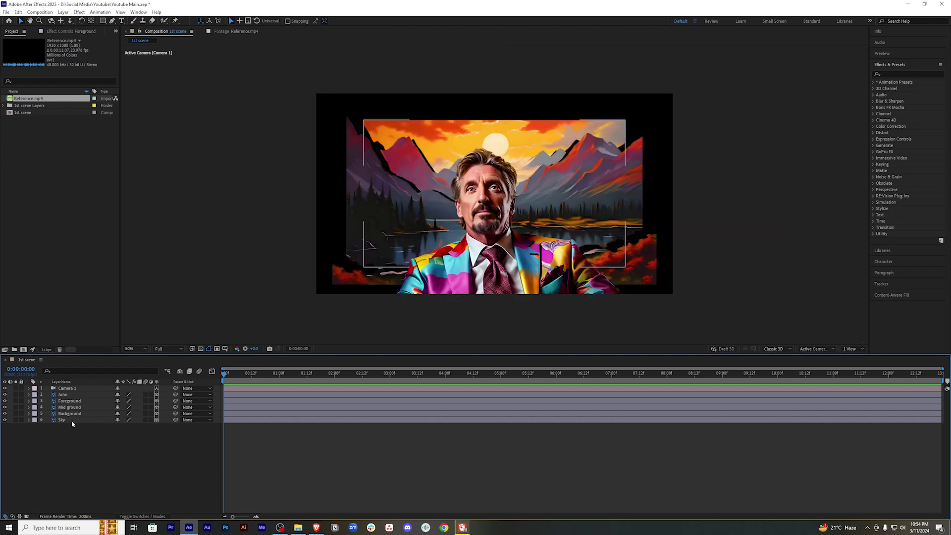
pyautogui.click(72, 421)
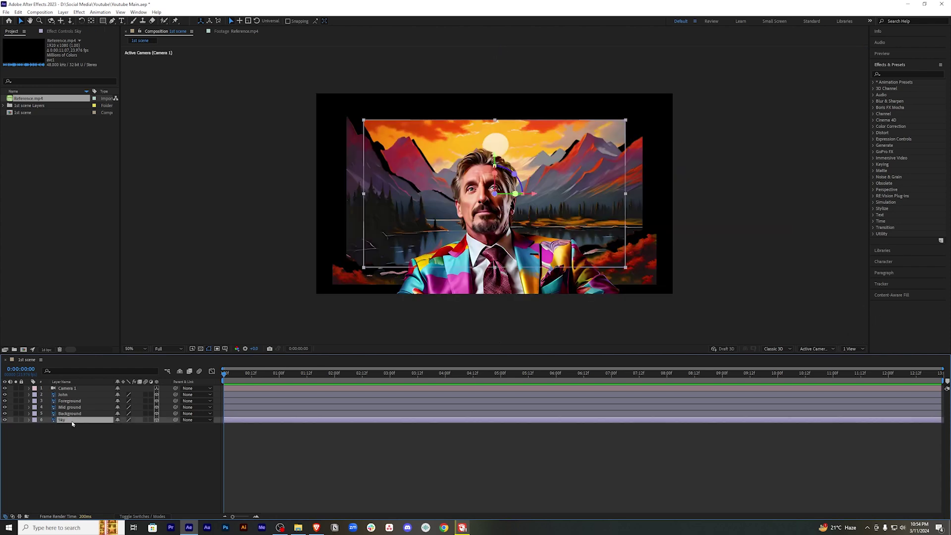
pyautogui.press('s')
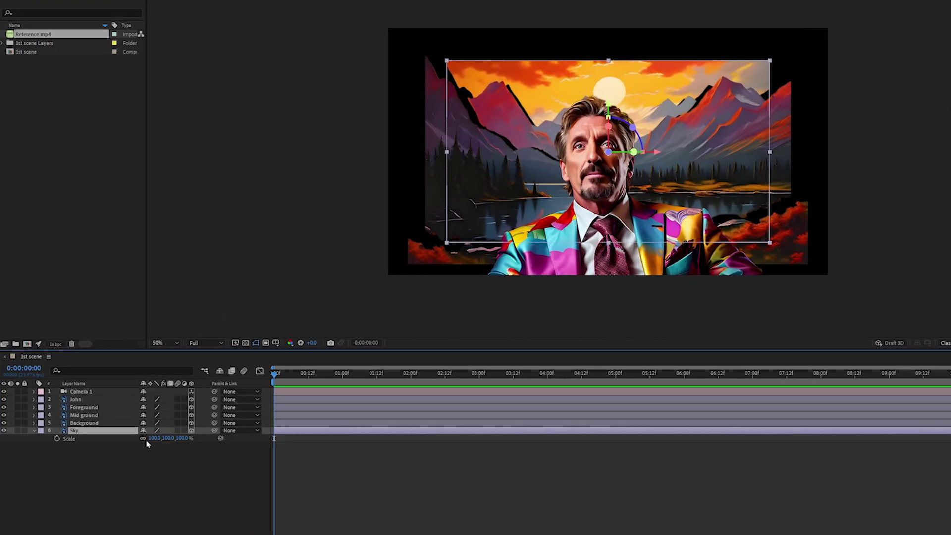
pyautogui.moveTo(169, 441); pyautogui.dragTo(176, 441)
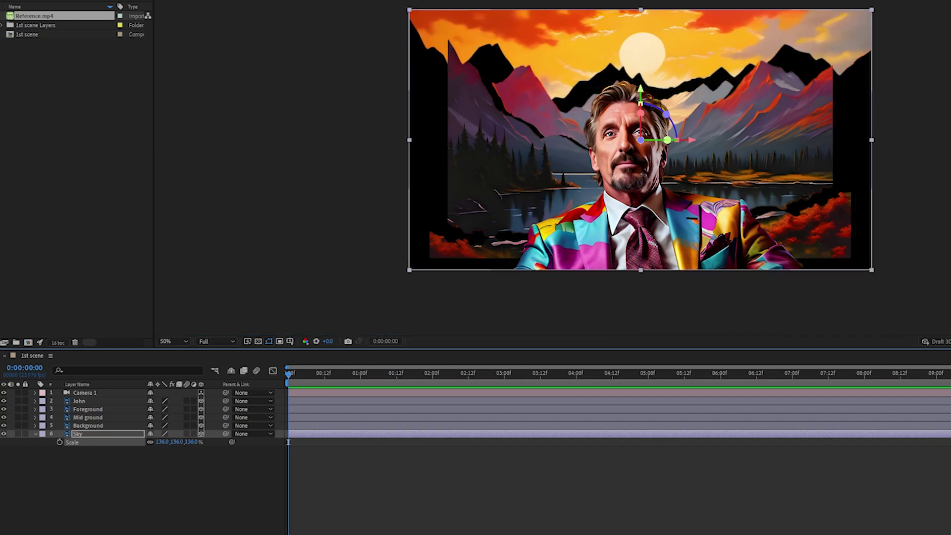
# Reveal the Mid ground layer's Scale property, and scale the Background layer to 131%.
pyautogui.click(127, 417)
pyautogui.press('s')
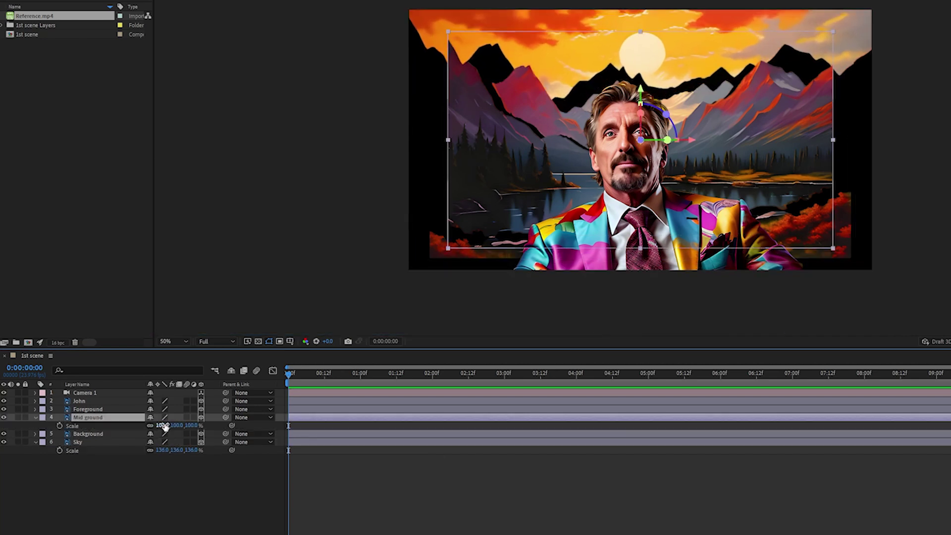
pyautogui.click(138, 434)
pyautogui.press('s')
pyautogui.moveTo(168, 441); pyautogui.dragTo(183, 441)
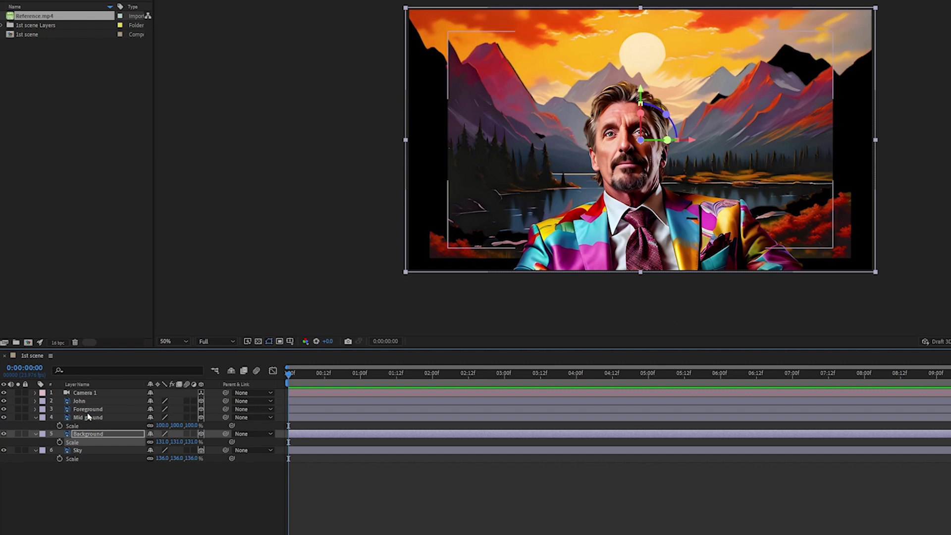
# Scale the Background layer to 129%, the Mid ground layer to 120.5% and the Foreground layer to 110% to fill the frame.
pyautogui.moveTo(163, 441); pyautogui.dragTo(174, 417)
pyautogui.click(162, 442)
pyautogui.click(351, 493)
pyautogui.click(84, 407)
pyautogui.press('s')
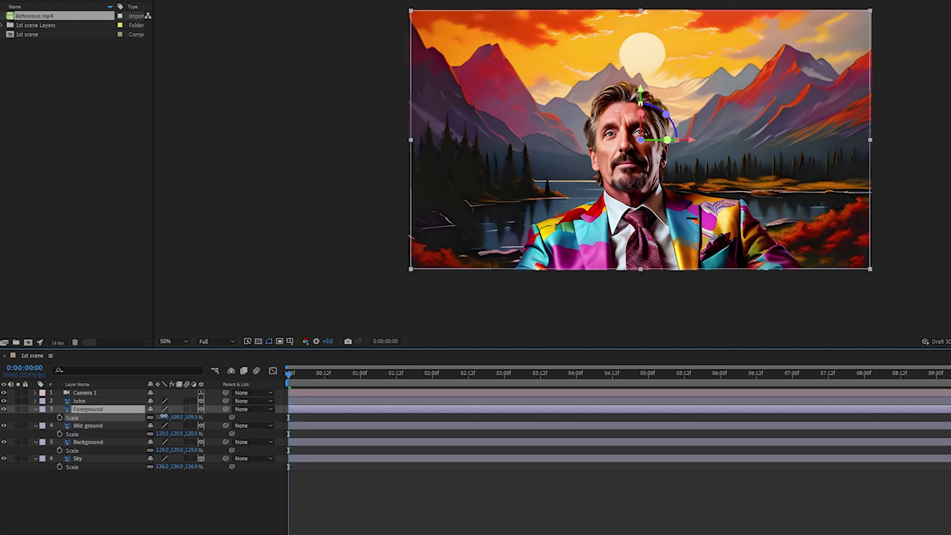
pyautogui.hotkey('ctrl', 'shift', 'a')
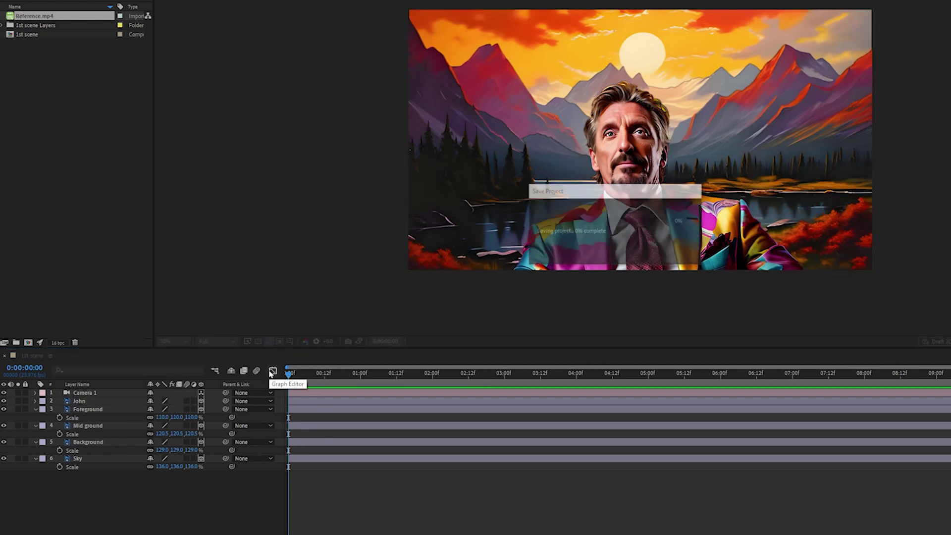
# Check the reference footage's camera move, and keyframe the camera's Position and Orientation at 0:00:02:01.
pyautogui.click(101, 393)
pyautogui.click(37, 392)
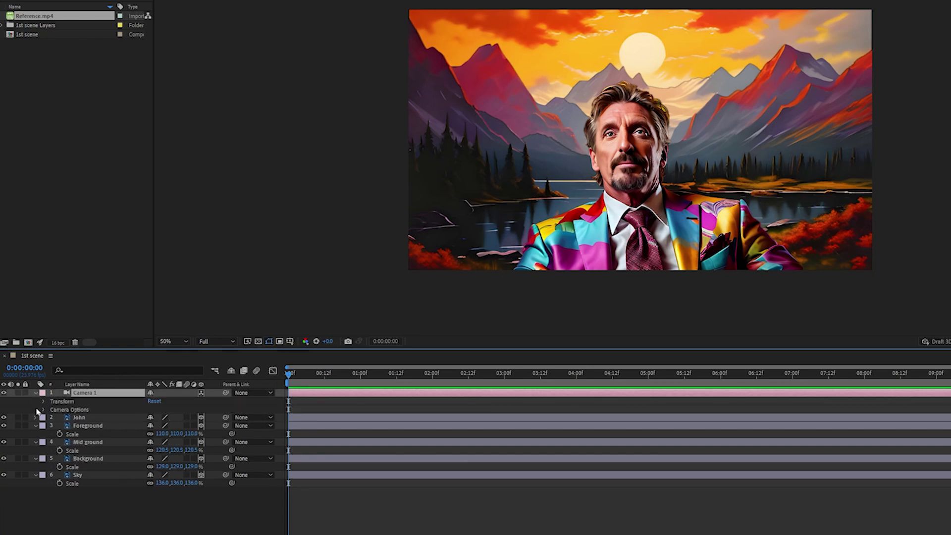
pyautogui.click(43, 401)
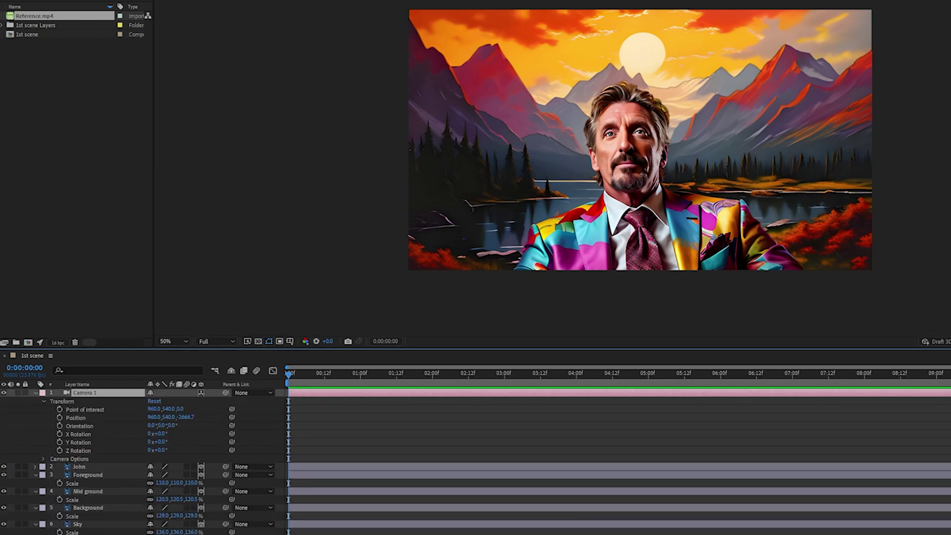
pyautogui.moveTo(160, 320); pyautogui.dragTo(325, 331)
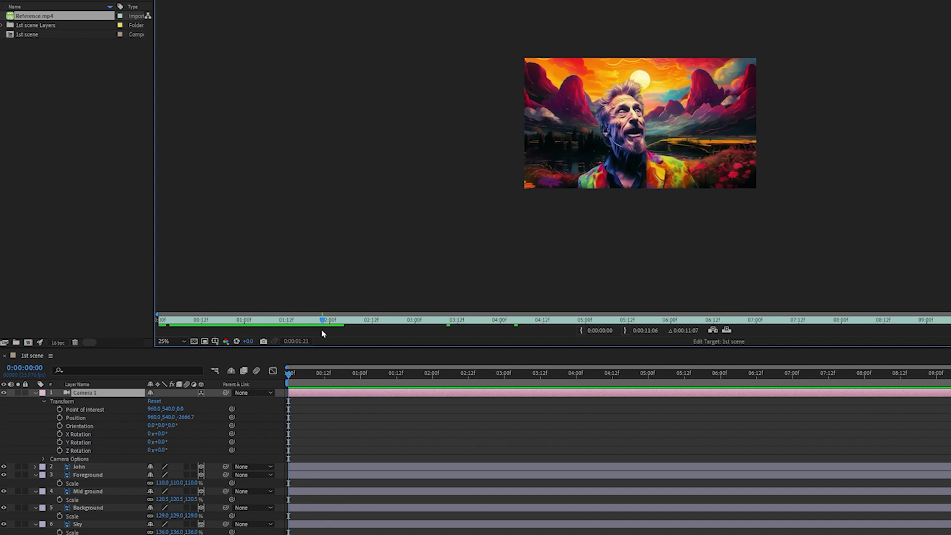
pyautogui.moveTo(291, 373); pyautogui.dragTo(435, 375)
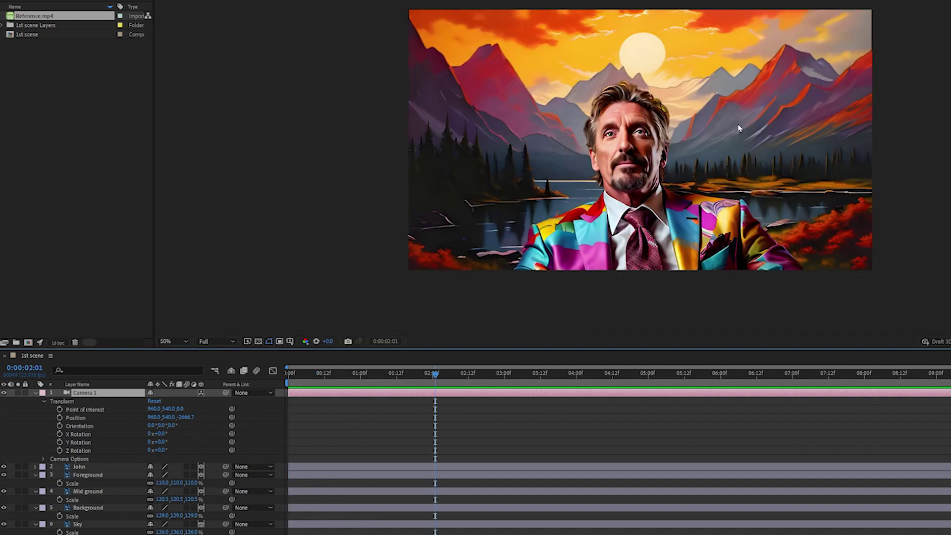
pyautogui.click(60, 417)
pyautogui.click(59, 426)
# At the first frame, set the camera's Position to 960, 658, -1520.7 and its Z Orientation to 351°, following the reference footage.
pyautogui.press('Home')
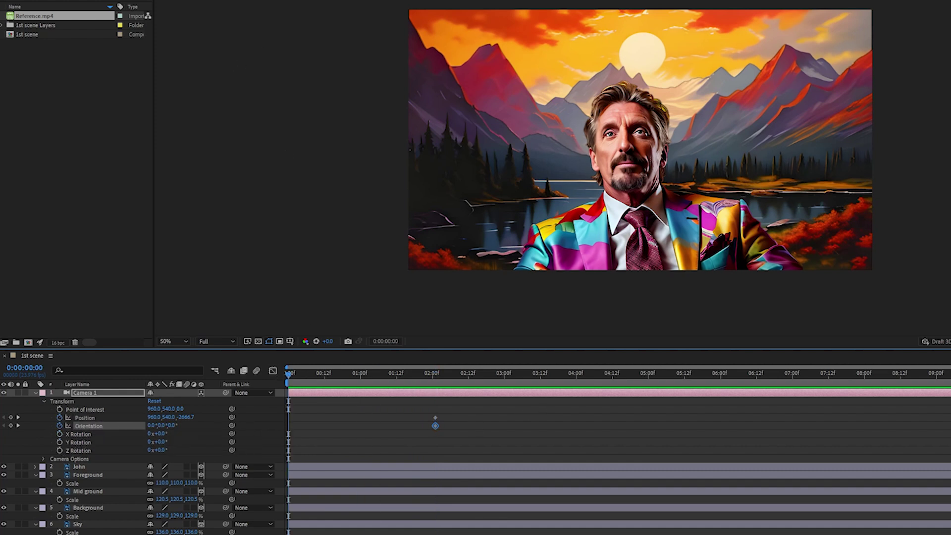
pyautogui.moveTo(326, 323); pyautogui.dragTo(204, 322)
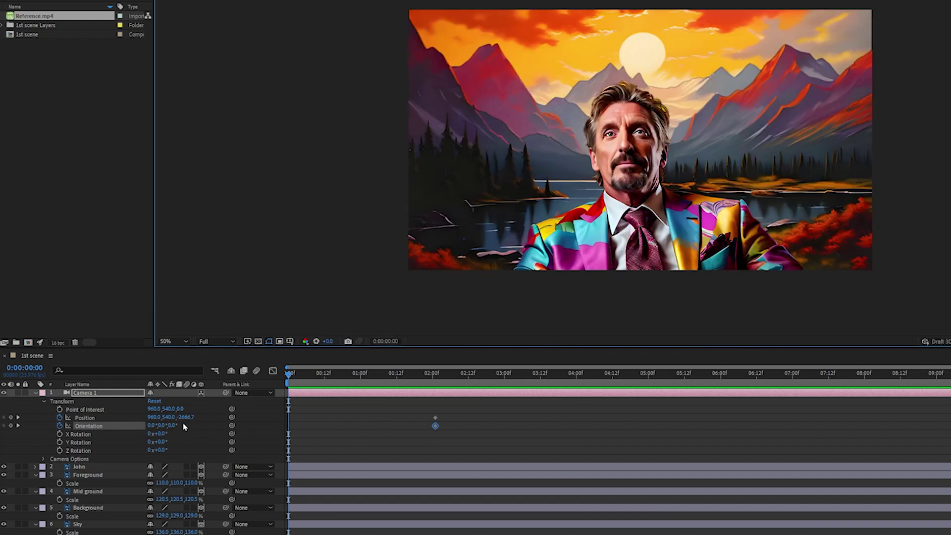
pyautogui.moveTo(187, 417); pyautogui.dragTo(290, 416)
pyautogui.click(564, 428)
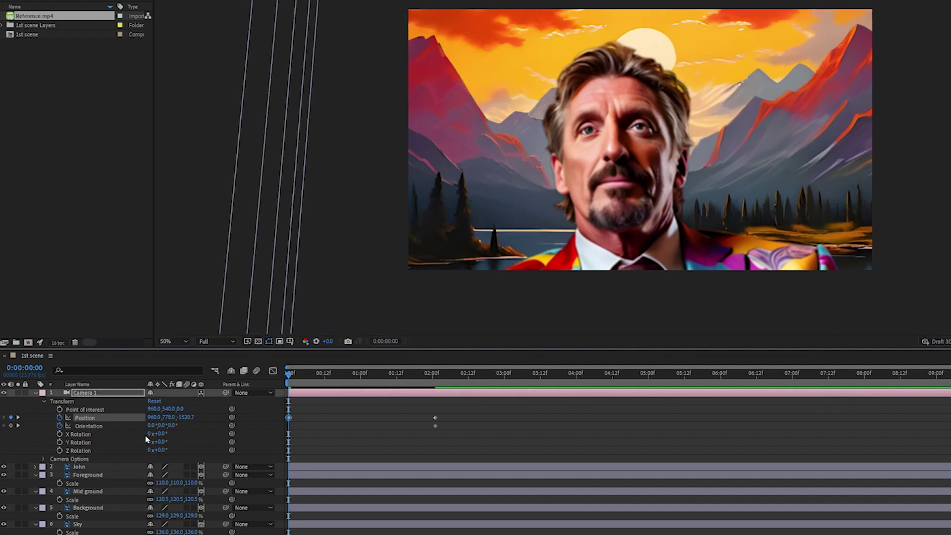
pyautogui.moveTo(174, 425); pyautogui.dragTo(132, 418)
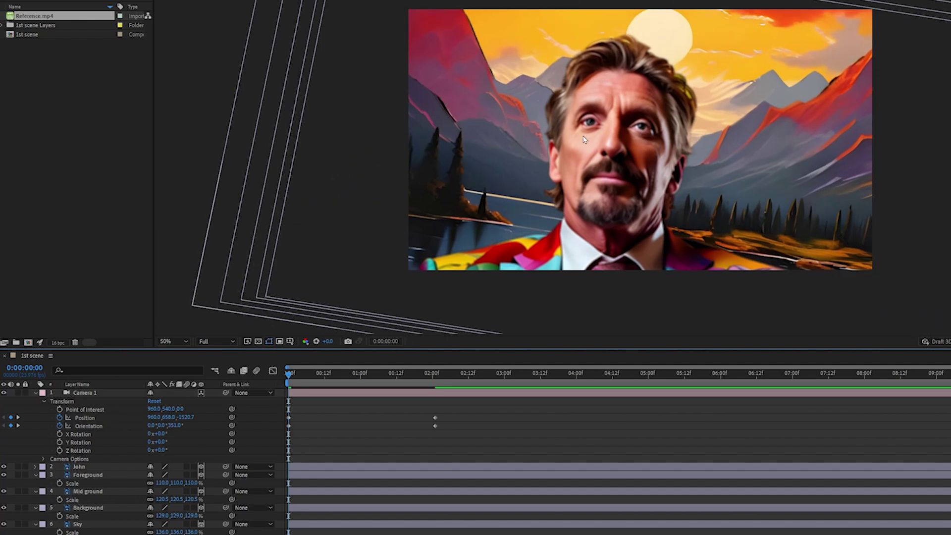
# Hide the portrait layer and step through the first frames to inspect the scenery layers' cut edges.
pyautogui.click(3, 467)
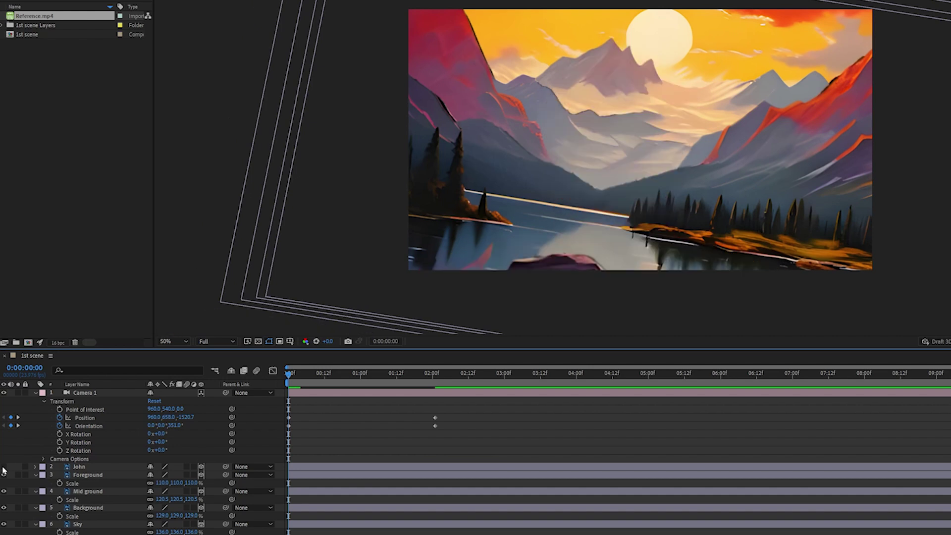
pyautogui.moveTo(292, 377)
pyautogui.mouseDown()
pyautogui.moveTo(433, 377)
pyautogui.moveTo(301, 381)
pyautogui.mouseUp()
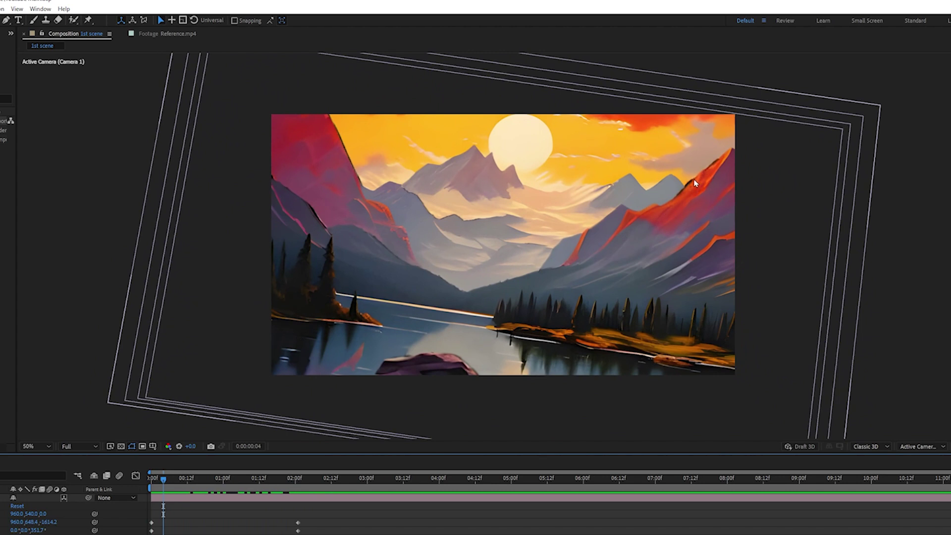
pyautogui.press('pageup')
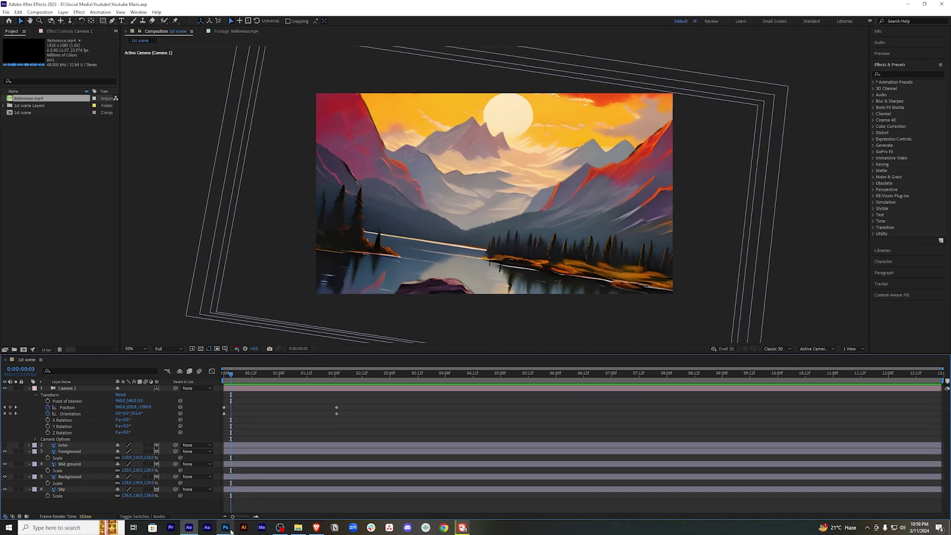
# Switch to Photoshop, hide the Mid ground layer and select the Background layer.
pyautogui.click(229, 530)
pyautogui.click(851, 285)
pyautogui.click(850, 286)
pyautogui.click(850, 295)
pyautogui.click(850, 295)
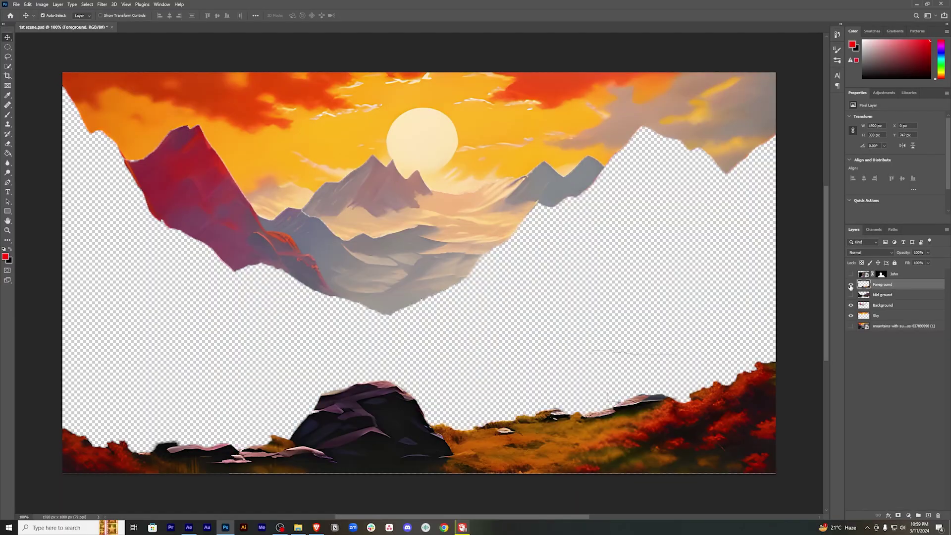
pyautogui.click(851, 285)
pyautogui.click(851, 285)
pyautogui.click(883, 306)
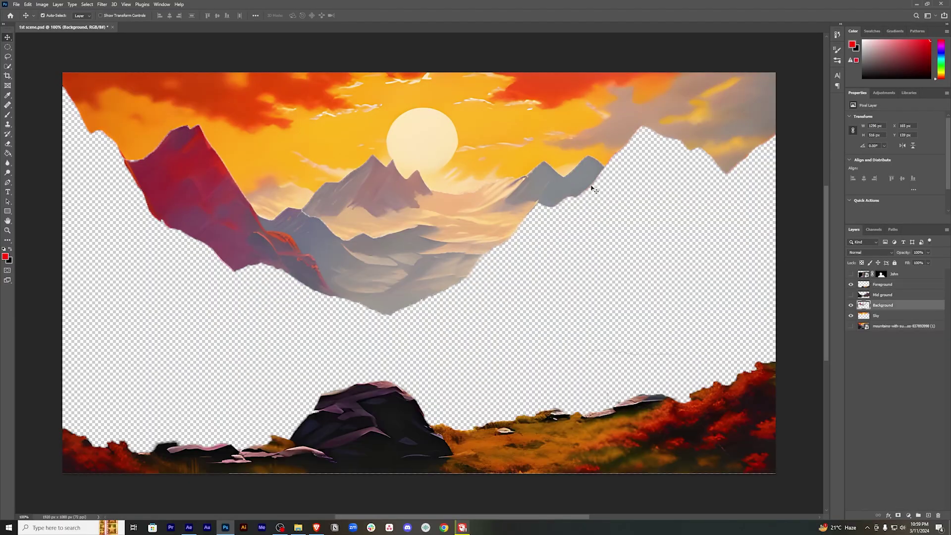
# Extend the Background layer's mountain edges with the Clone Stamp tool, and leave only the Background and Sky layers visible.
pyautogui.hotkey('alt', 'Tab')
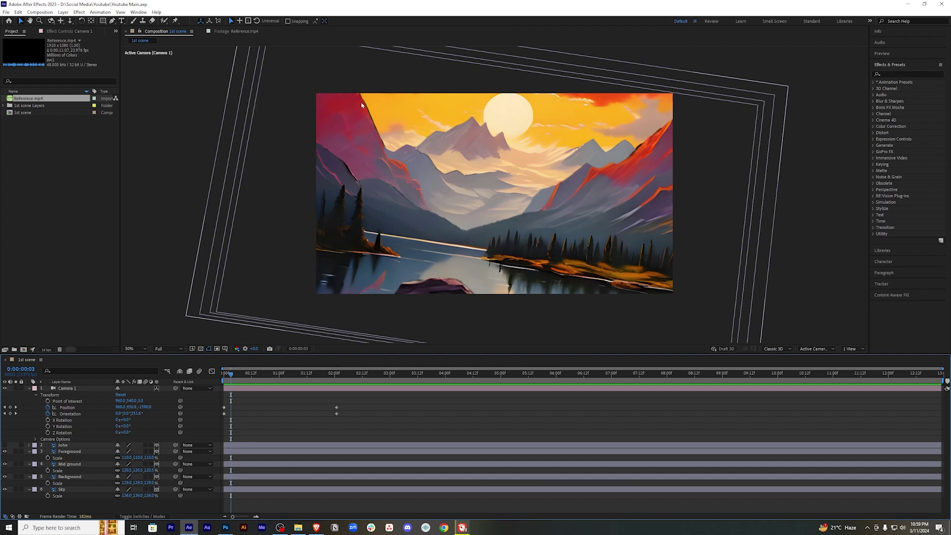
pyautogui.click(225, 527)
pyautogui.click(8, 126)
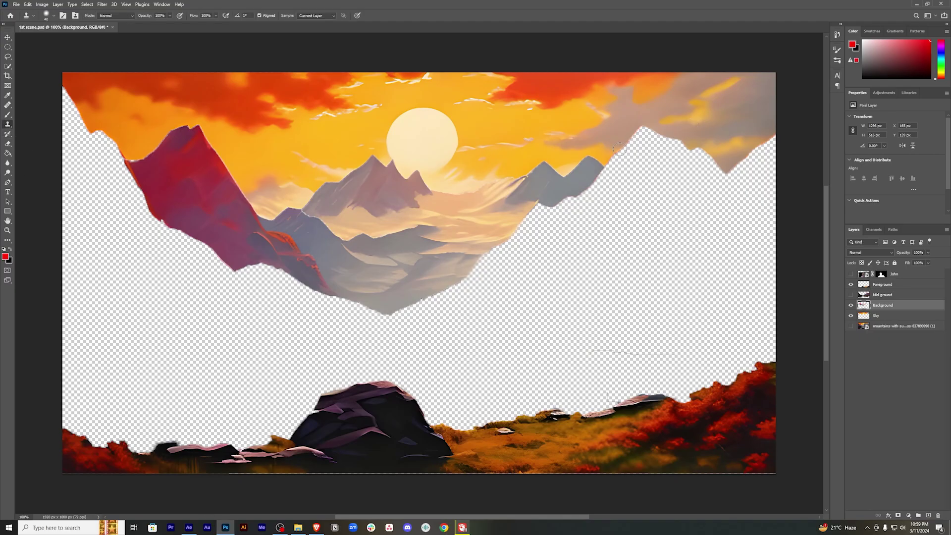
pyautogui.keyDown('alt'); pyautogui.click(850, 305); pyautogui.keyUp('alt')
pyautogui.click(850, 316)
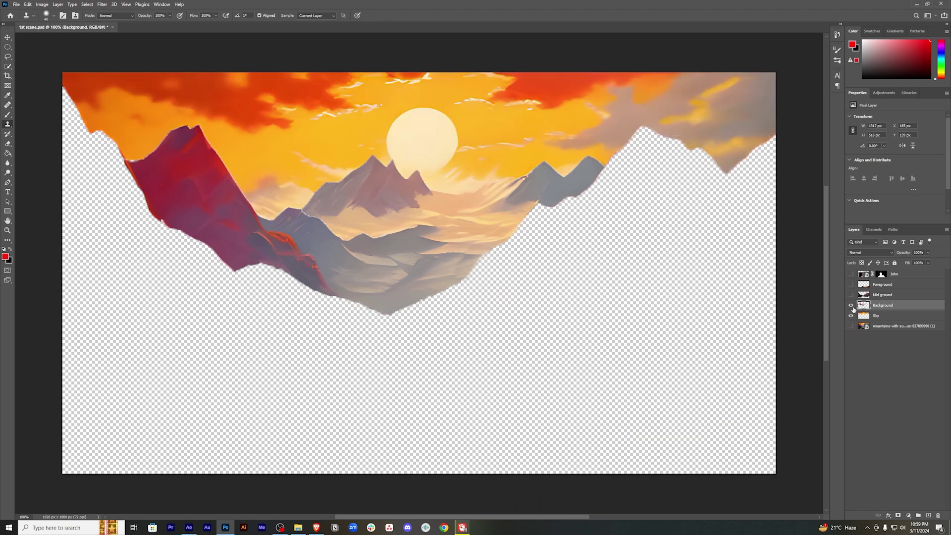
# Clone more sky past the Sky layer's lower edge with the Background hidden, and show all the scenery layers again.
pyautogui.click(850, 305)
pyautogui.click(884, 320)
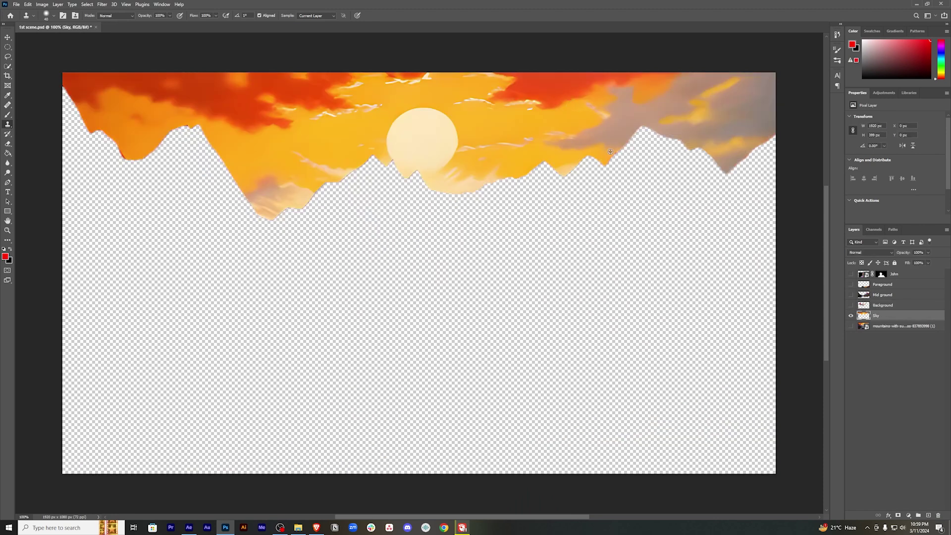
pyautogui.moveTo(611, 157); pyautogui.dragTo(603, 168)
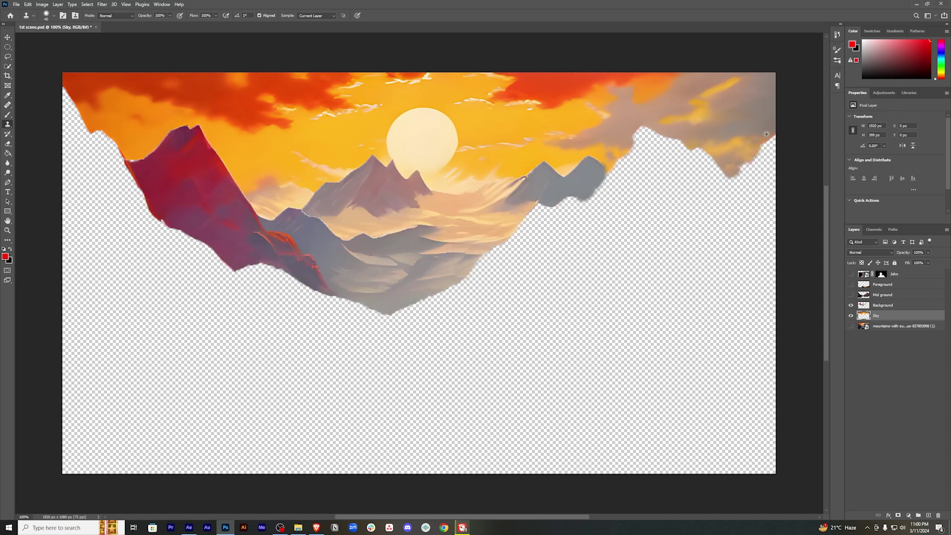
pyautogui.click(851, 294)
pyautogui.click(851, 284)
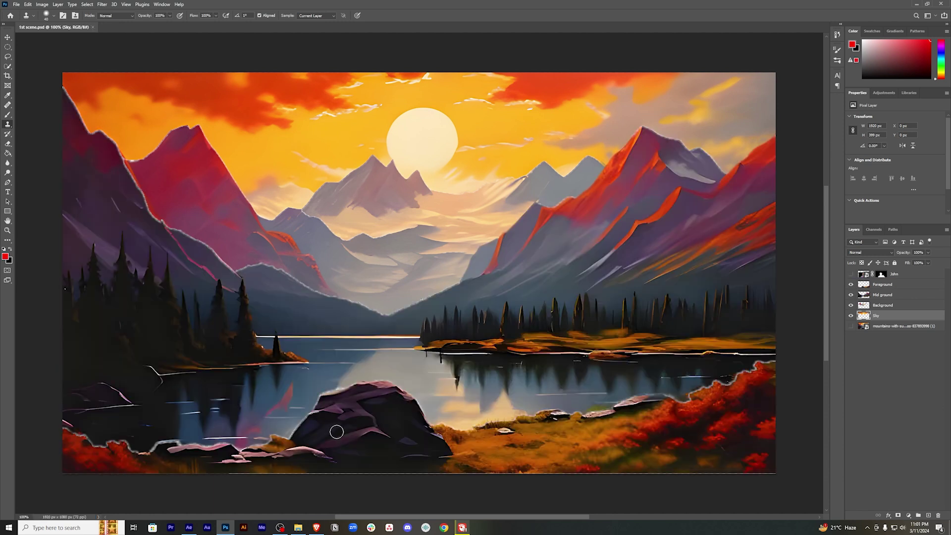
# Switch to After Effects and scrub through the camera move to check the repaired layer edges.
pyautogui.click(187, 526)
pyautogui.moveTo(233, 376); pyautogui.dragTo(271, 374)
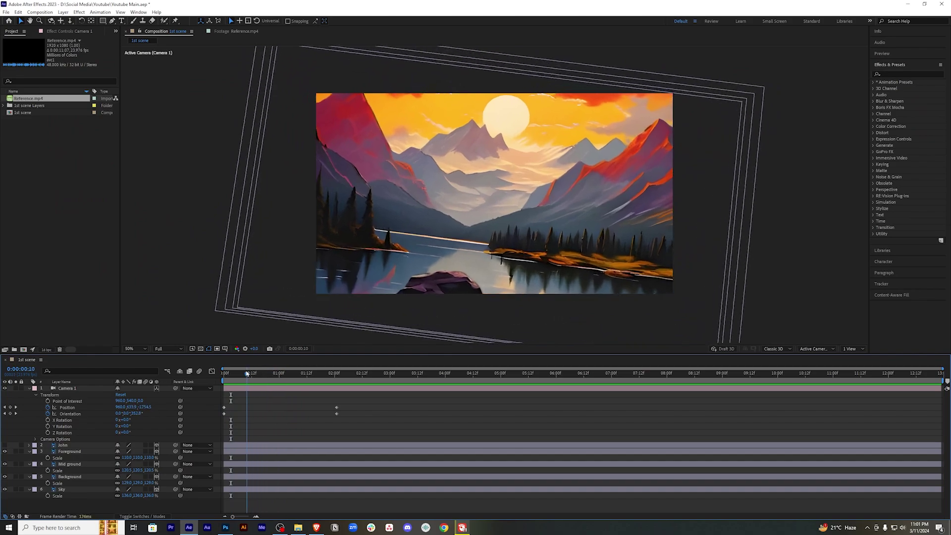
# Return to Photoshop, extend the Background and Sky layers' edges further with the Clone Stamp, and show the Background and Mid ground layers again.
pyautogui.click(226, 527)
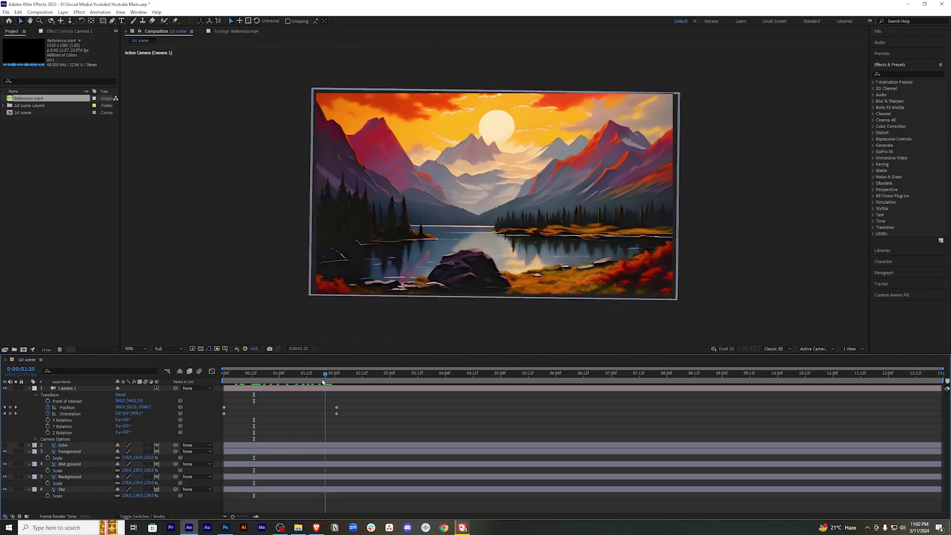
pyautogui.click(851, 305)
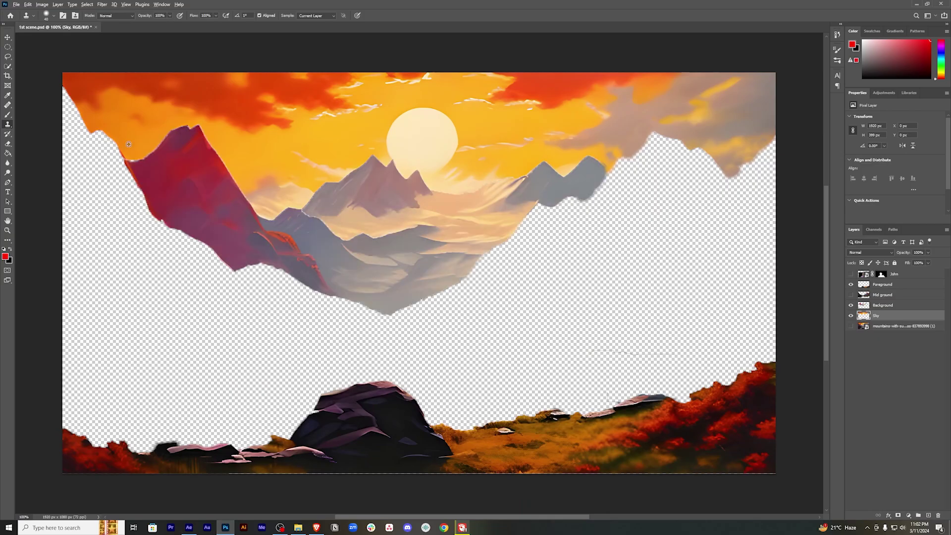
pyautogui.click(882, 305)
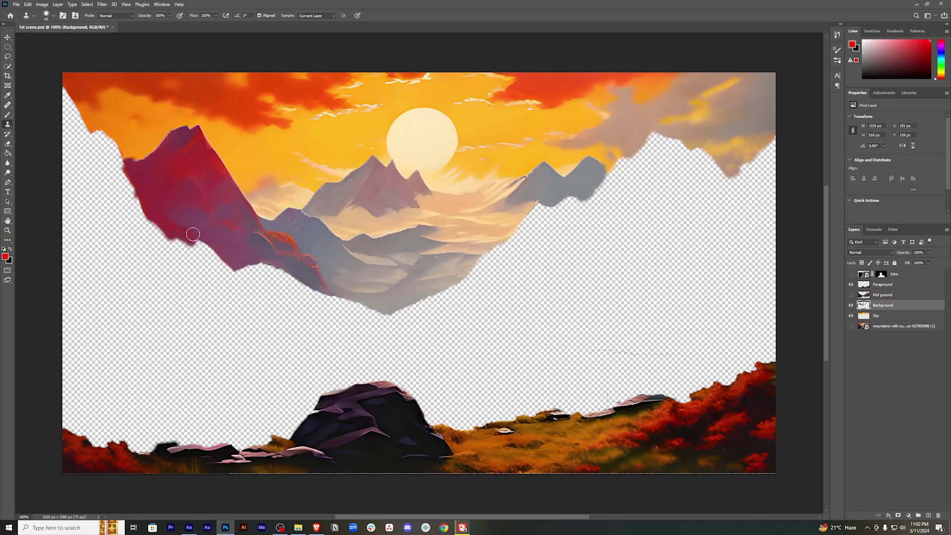
pyautogui.click(882, 315)
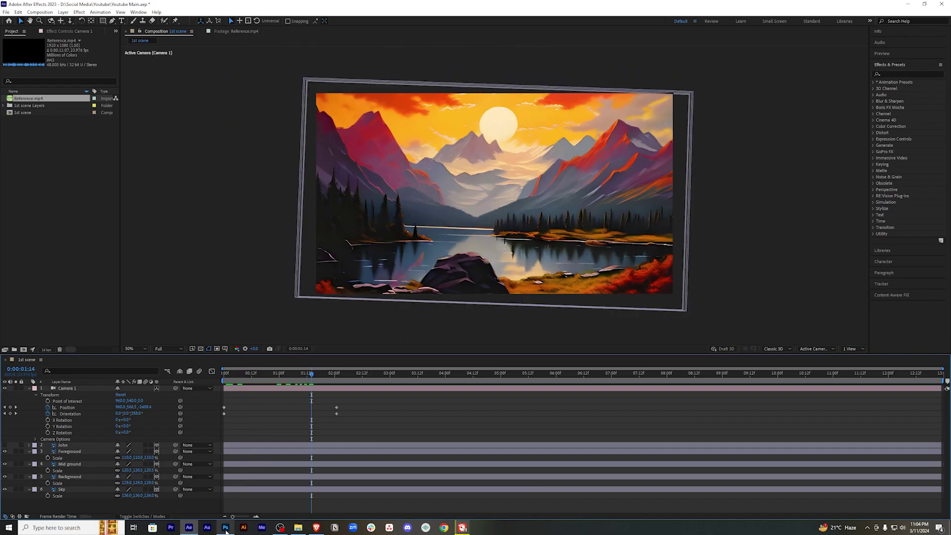
pyautogui.click(225, 527)
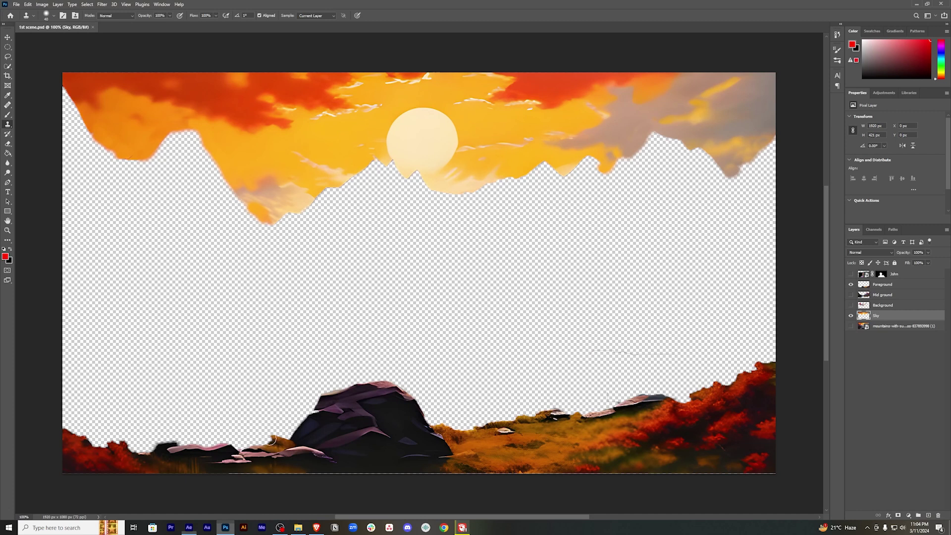
pyautogui.click(851, 305)
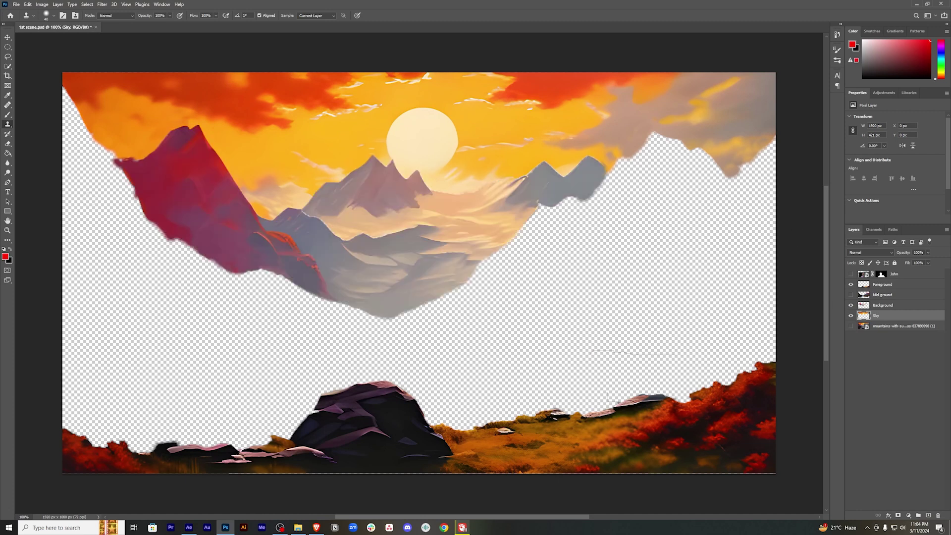
pyautogui.click(851, 295)
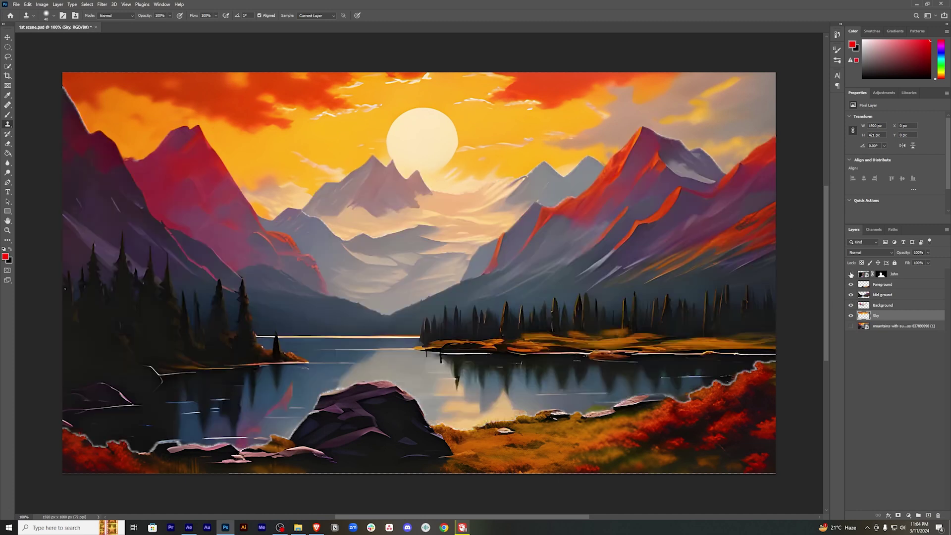
# Switch to After Effects, return to the first frame and apply Easy Ease to all the camera's Position and Orientation keyframes.
pyautogui.click(189, 527)
pyautogui.moveTo(308, 377); pyautogui.dragTo(209, 371)
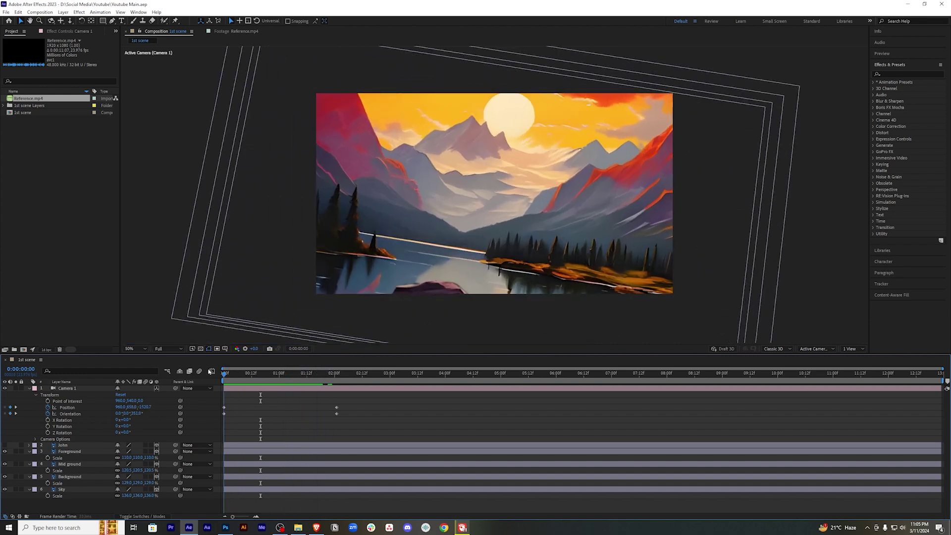
pyautogui.moveTo(382, 406); pyautogui.dragTo(225, 425)
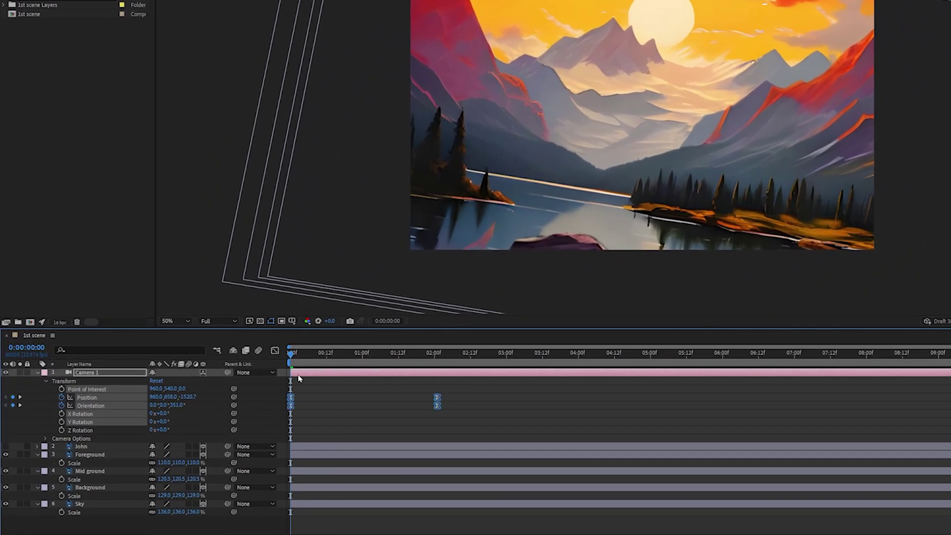
# Reshape the camera keyframes' speed curves in the Graph Editor into an early peak with a long slowdown, and preview the move.
pyautogui.click(274, 351)
pyautogui.moveTo(408, 510); pyautogui.dragTo(345, 511)
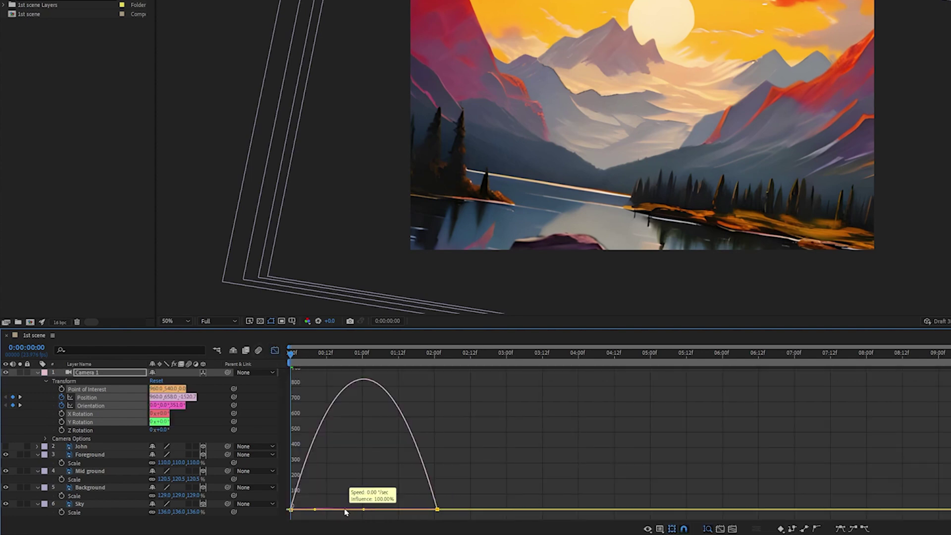
pyautogui.click(518, 478)
pyautogui.moveTo(430, 506); pyautogui.dragTo(368, 512)
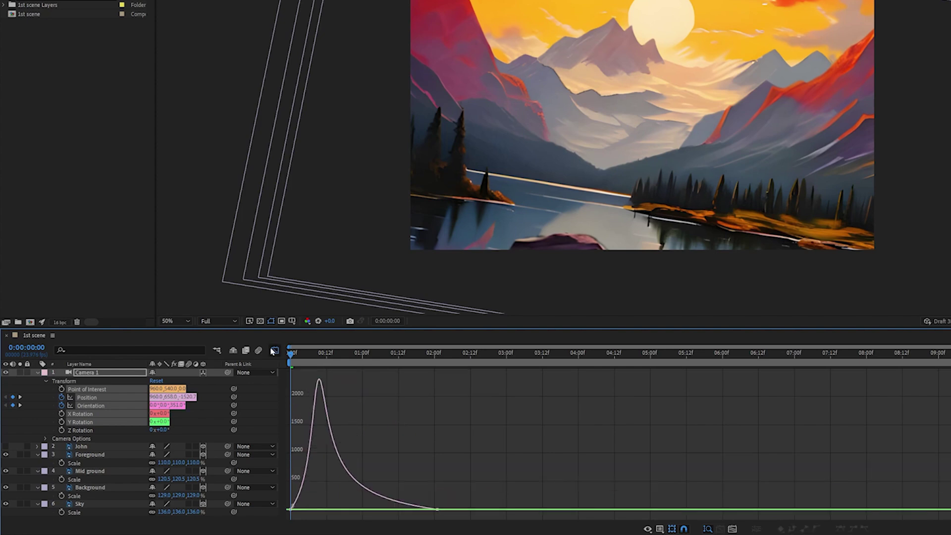
pyautogui.click(274, 351)
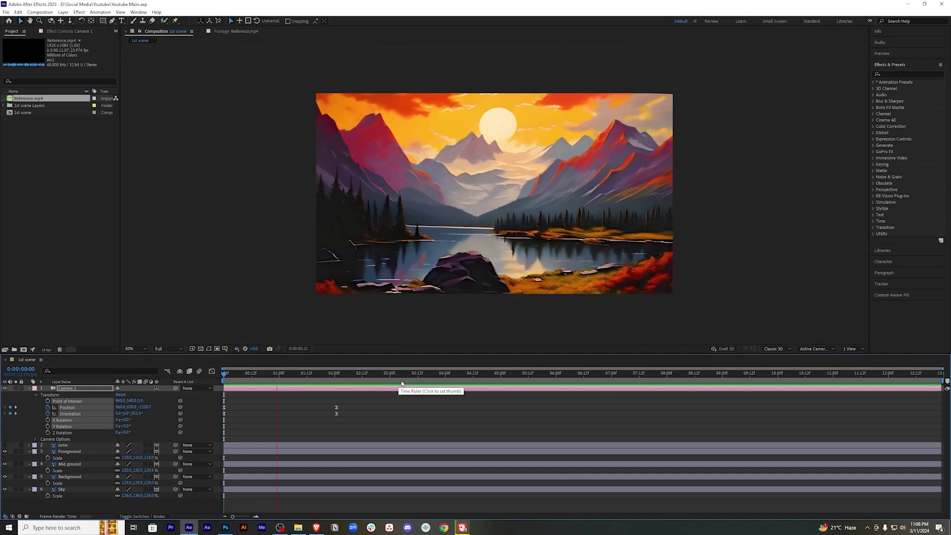
pyautogui.press('space')
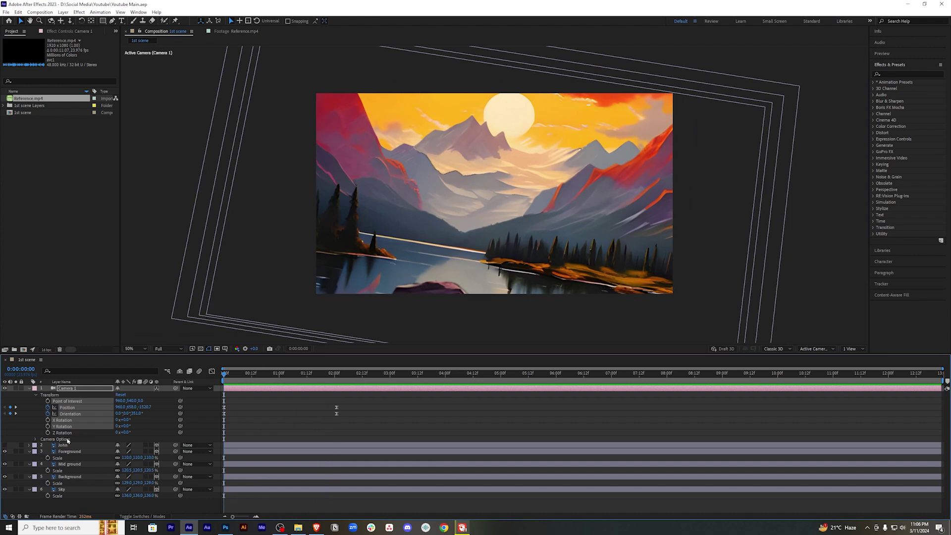
# Show the man's portrait layer and preview the camera move with it included.
pyautogui.moveTo(5, 445); pyautogui.dragTo(5, 451)
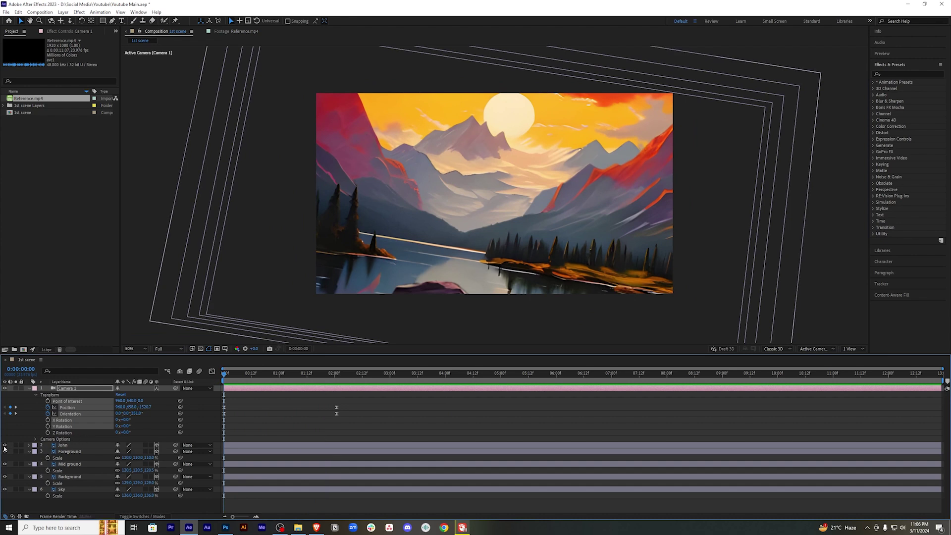
pyautogui.press('space')
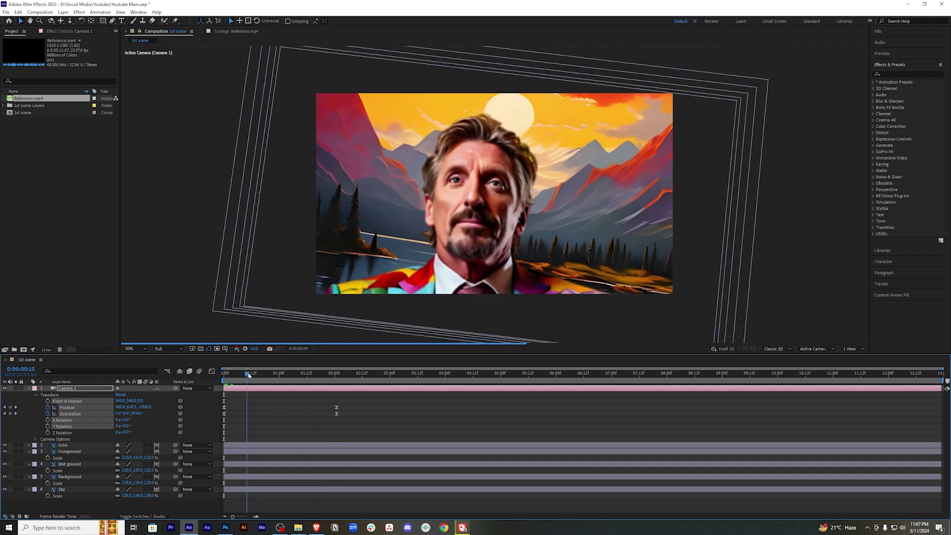
pyautogui.press('space')
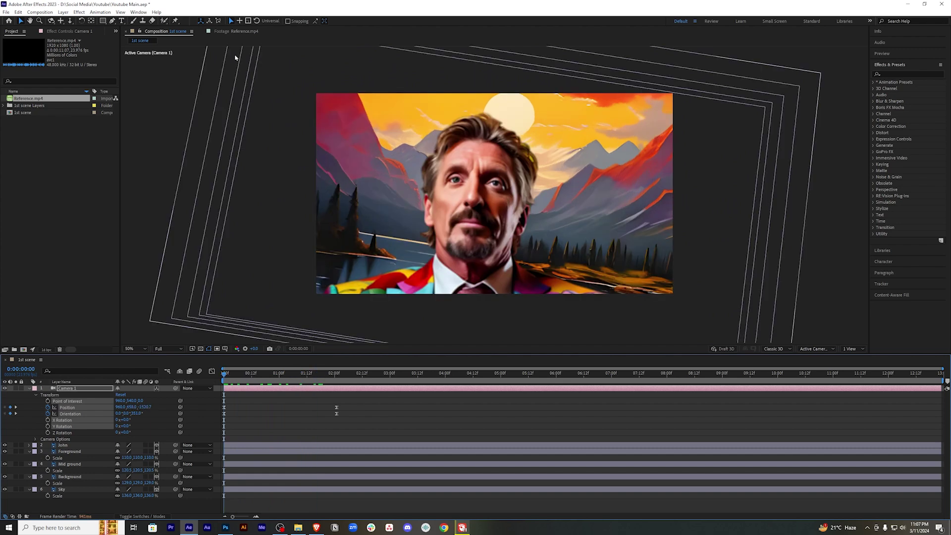
# Scrub the Reference.mp4 footage to check when the man enters the scene, and return to the 1st scene composition.
pyautogui.click(238, 31)
pyautogui.moveTo(203, 333); pyautogui.dragTo(172, 340)
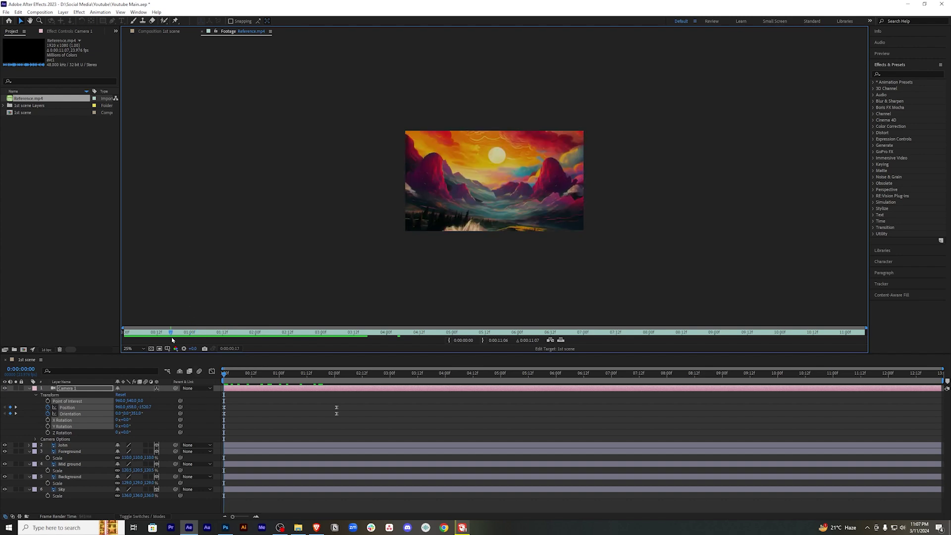
pyautogui.click(158, 31)
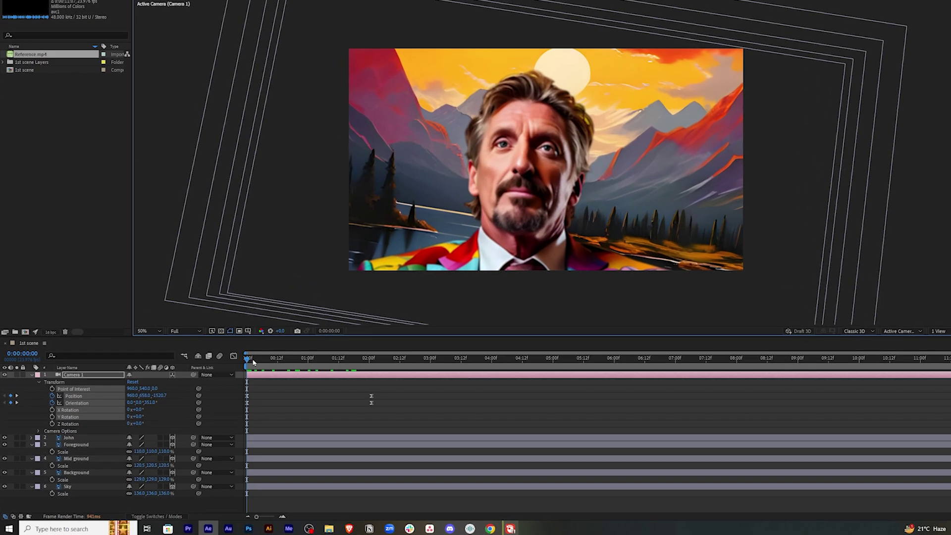
# Reveal the portrait layer's Position and set a keyframe for it at 0:00:00:16.
pyautogui.moveTo(226, 375); pyautogui.dragTo(261, 375)
pyautogui.press('u')
pyautogui.click(71, 396)
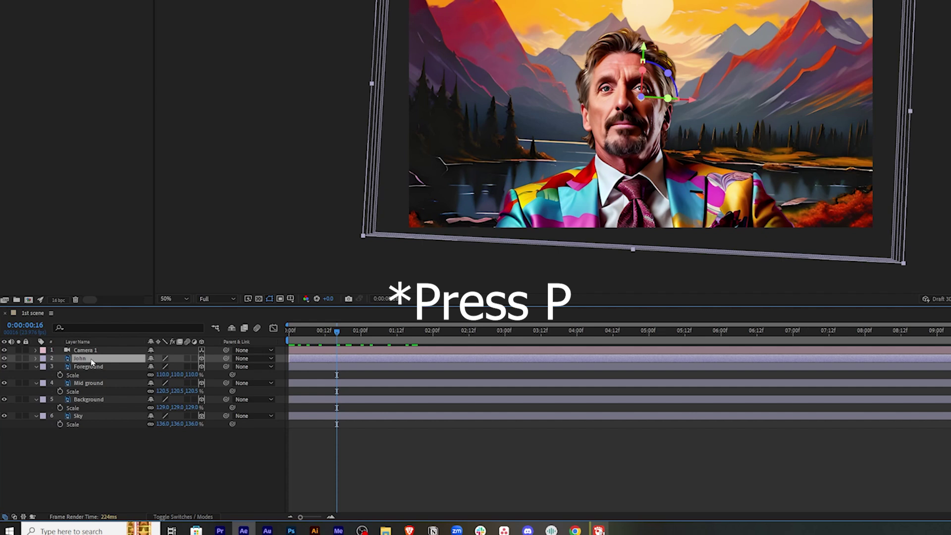
pyautogui.press('p')
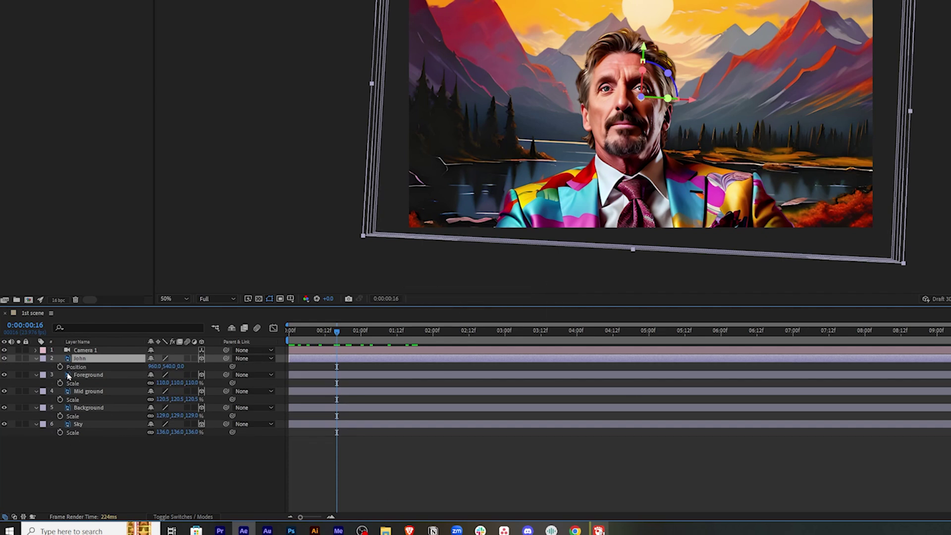
pyautogui.hotkey('alt', 'shift', 'p')
# Keyframe the portrait layer's current Position at 0:00:02:01, and set its Y position to 1100 at 0:00:00:16.
pyautogui.moveTo(339, 337); pyautogui.dragTo(360, 335)
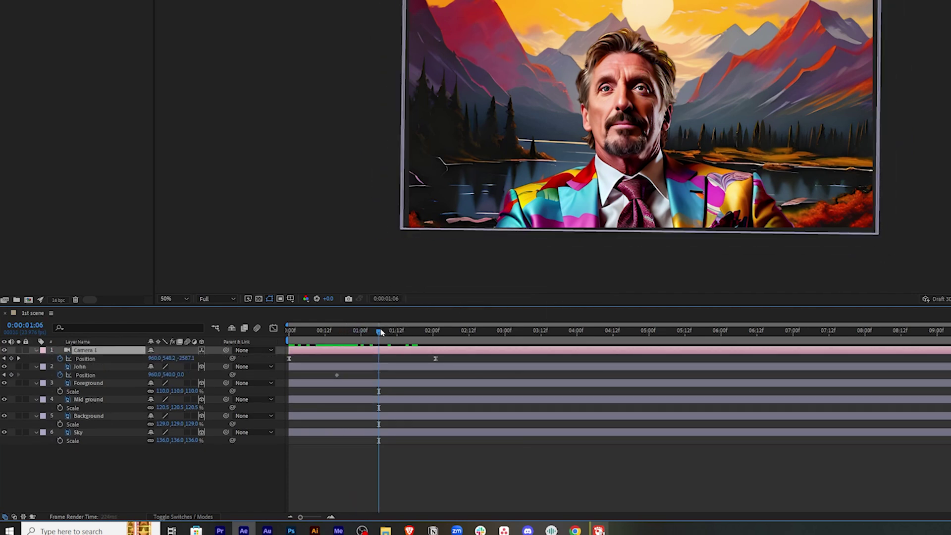
pyautogui.moveTo(380, 332); pyautogui.dragTo(435, 332)
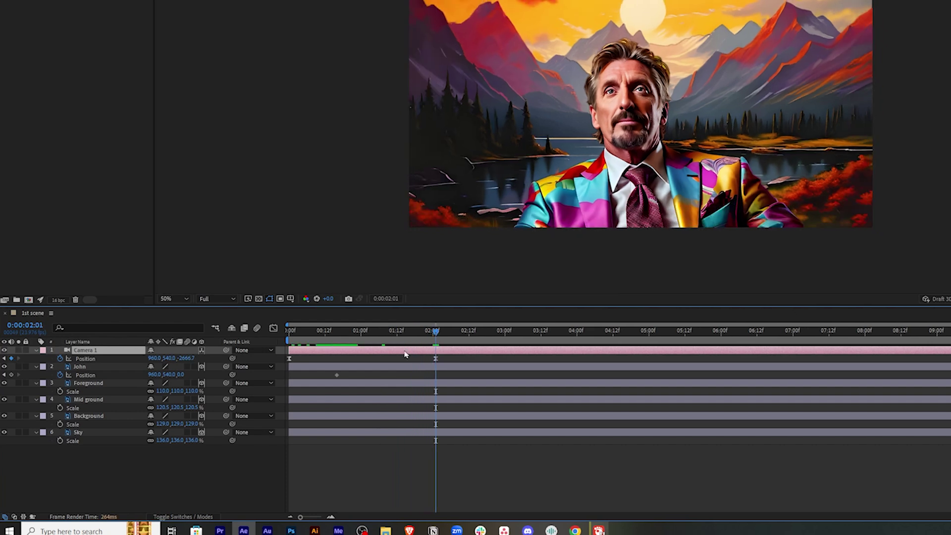
pyautogui.click(11, 376)
pyautogui.moveTo(439, 332); pyautogui.dragTo(338, 331)
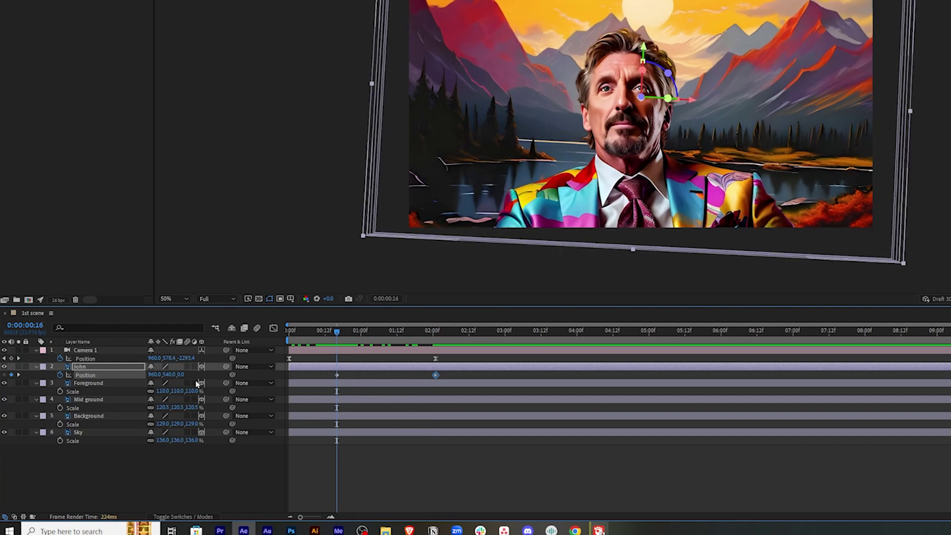
pyautogui.moveTo(174, 374); pyautogui.dragTo(450, 356)
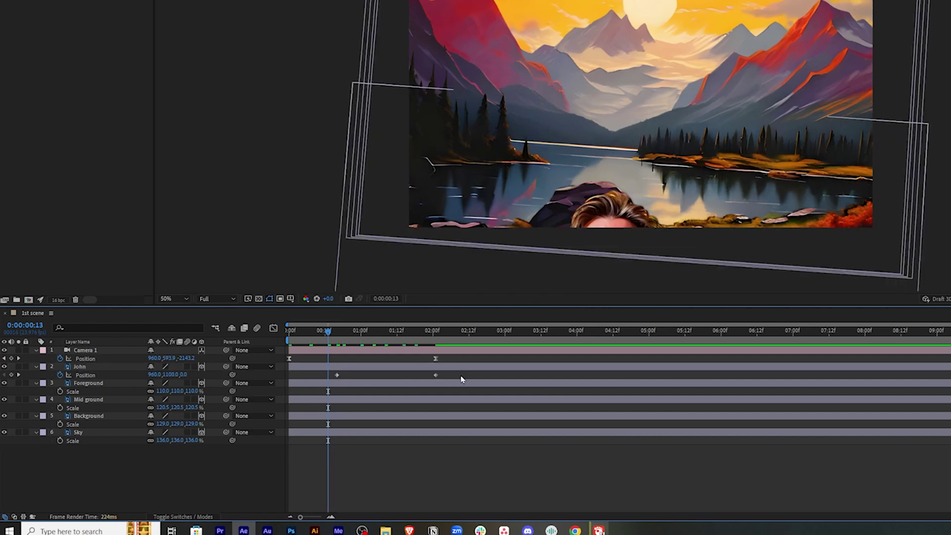
# Easy Ease the portrait layer's Position keyframes, reshape their speed curve into an early peak with a long slowdown, and preview the rise.
pyautogui.moveTo(460, 373); pyautogui.dragTo(334, 377)
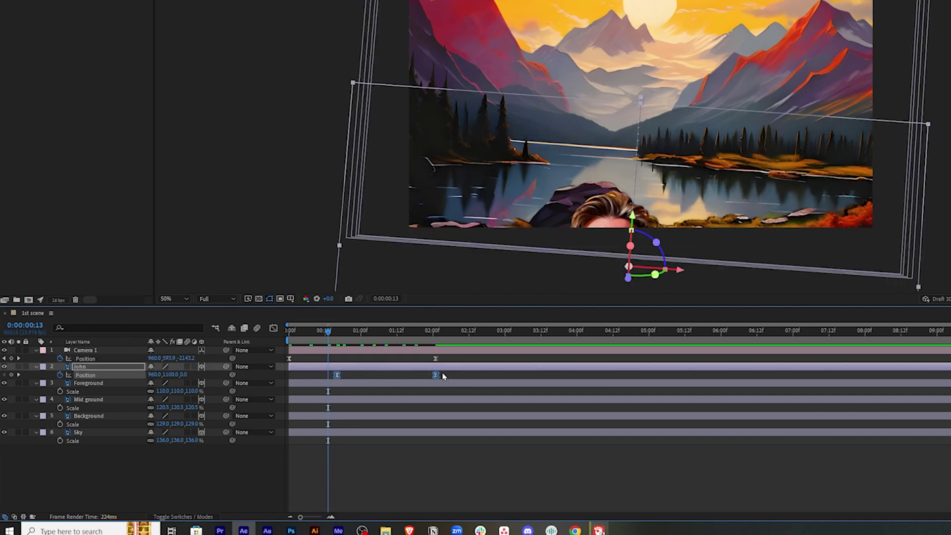
pyautogui.click(273, 329)
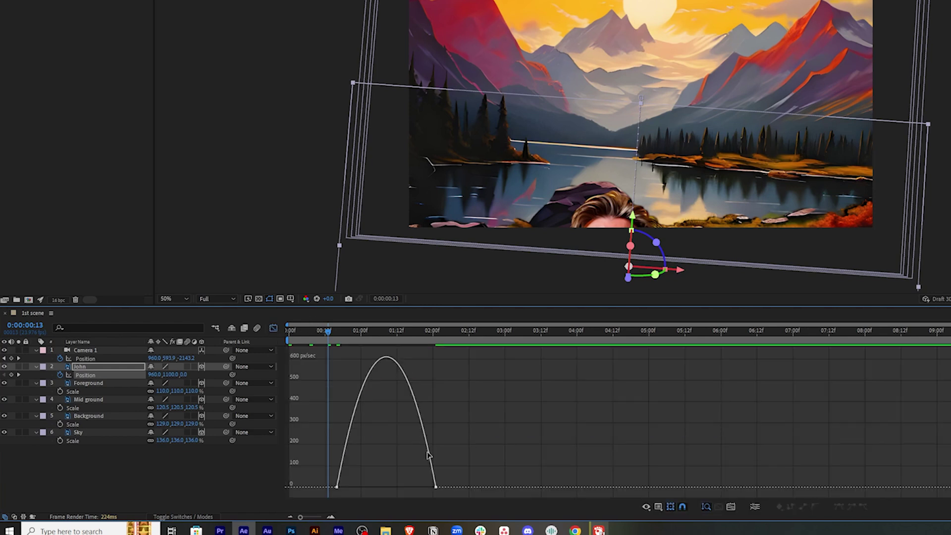
pyautogui.click(435, 487)
pyautogui.moveTo(418, 488); pyautogui.dragTo(377, 491)
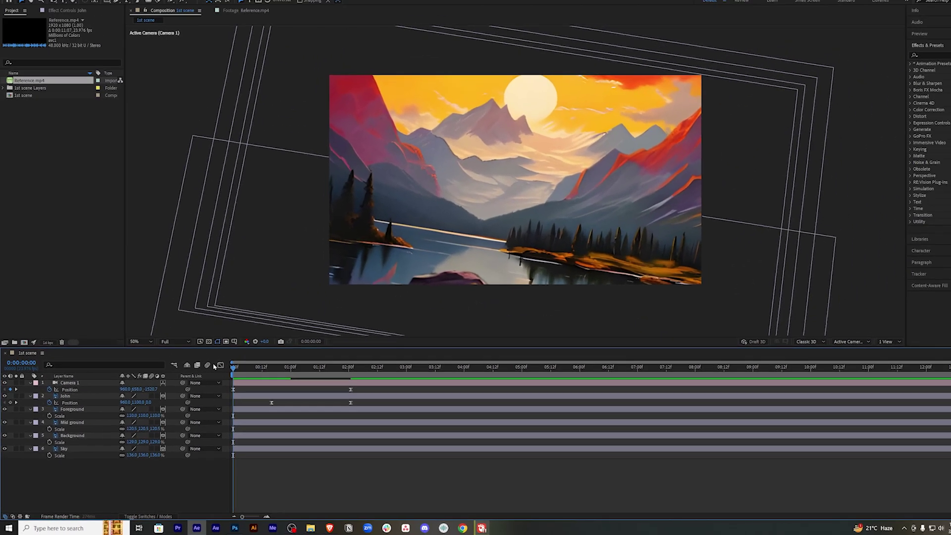
pyautogui.press('space')
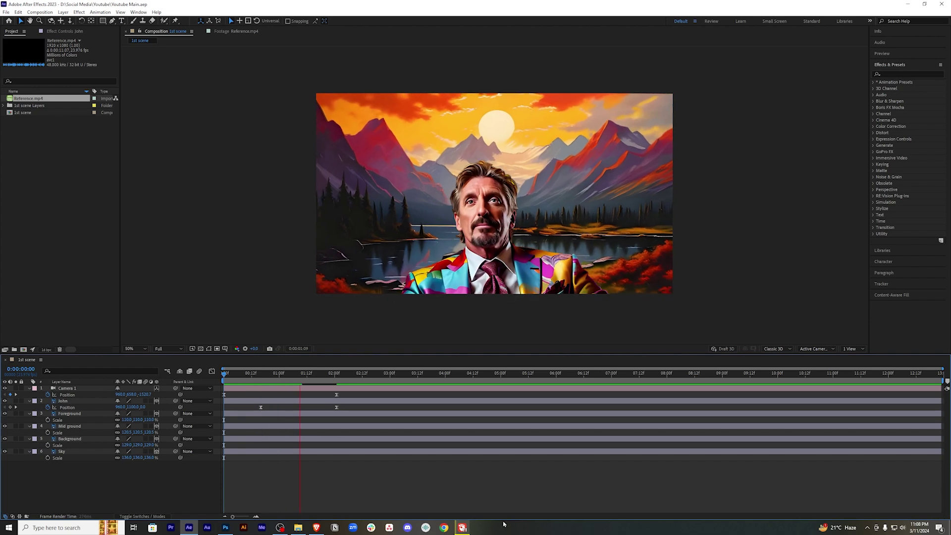
# Move the portrait layer's first Position keyframe earlier to about frame 7, and save the project.
pyautogui.moveTo(233, 374)
pyautogui.mouseDown()
pyautogui.moveTo(224, 375)
pyautogui.moveTo(240, 373)
pyautogui.mouseUp()
pyautogui.moveTo(260, 407); pyautogui.dragTo(240, 407)
pyautogui.moveTo(241, 376)
pyautogui.mouseDown()
pyautogui.moveTo(278, 372)
pyautogui.moveTo(224, 374)
pyautogui.mouseUp()
pyautogui.click(273, 482)
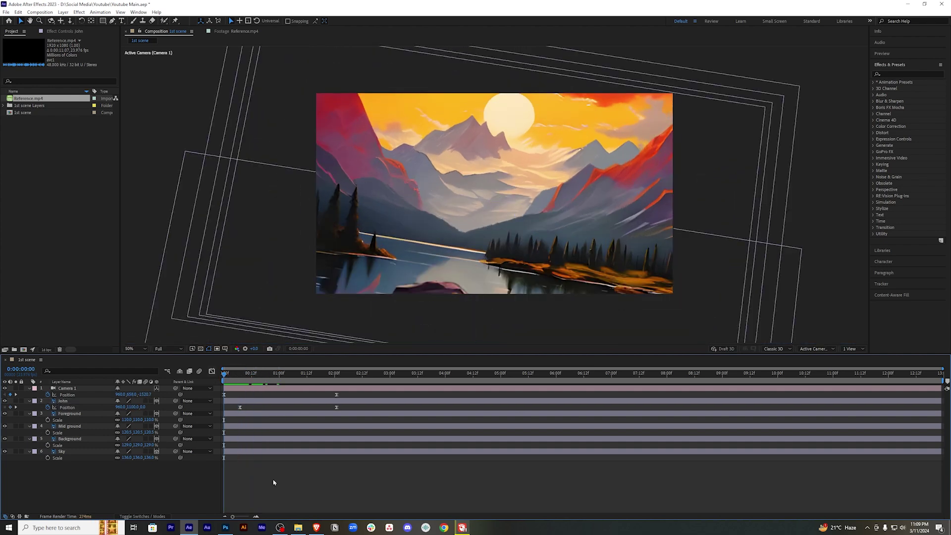
pyautogui.hotkey('ctrl', 's')
# Shorten the slowdown of the portrait layer's Position speed curve in the Graph Editor and preview the motion.
pyautogui.moveTo(350, 407); pyautogui.dragTo(226, 410)
pyautogui.click(212, 371)
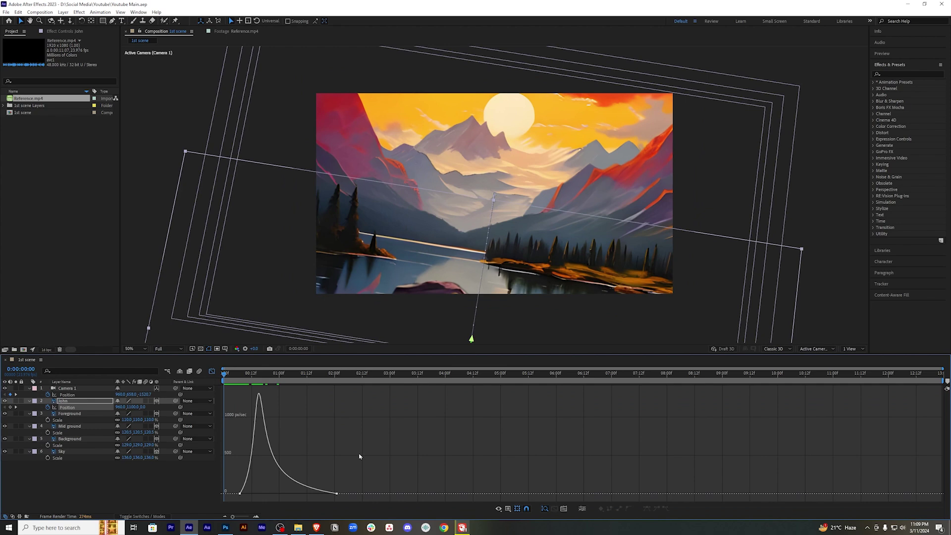
pyautogui.click(335, 493)
pyautogui.moveTo(287, 494); pyautogui.dragTo(302, 494)
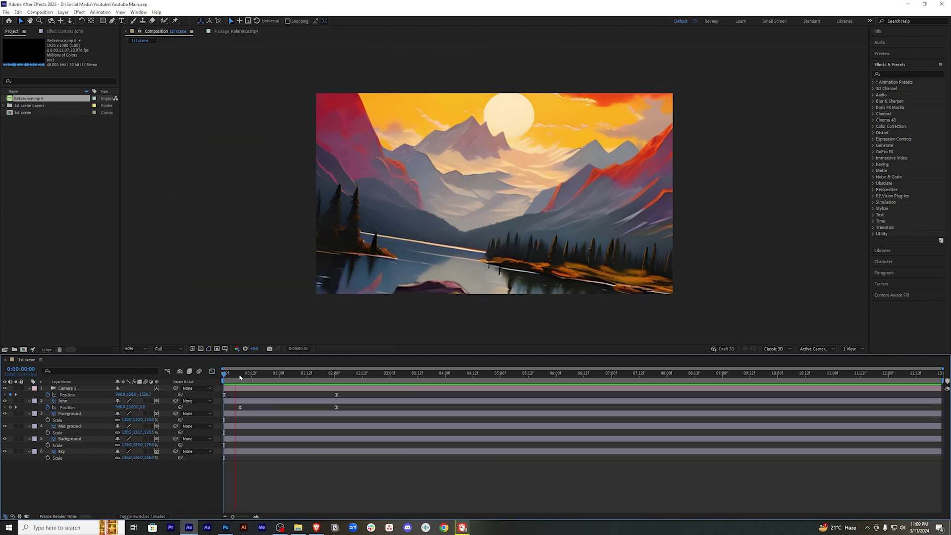
pyautogui.press('space')
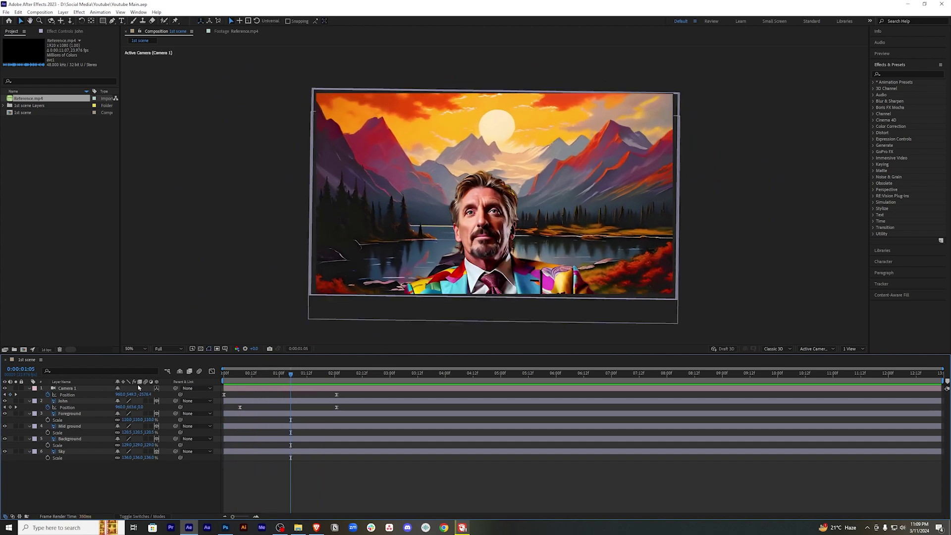
# Soften the early speed peak of Camera 1's Position and Orientation curves in the Graph Editor, and preview from the first frame.
pyautogui.click(29, 388)
pyautogui.click(53, 388)
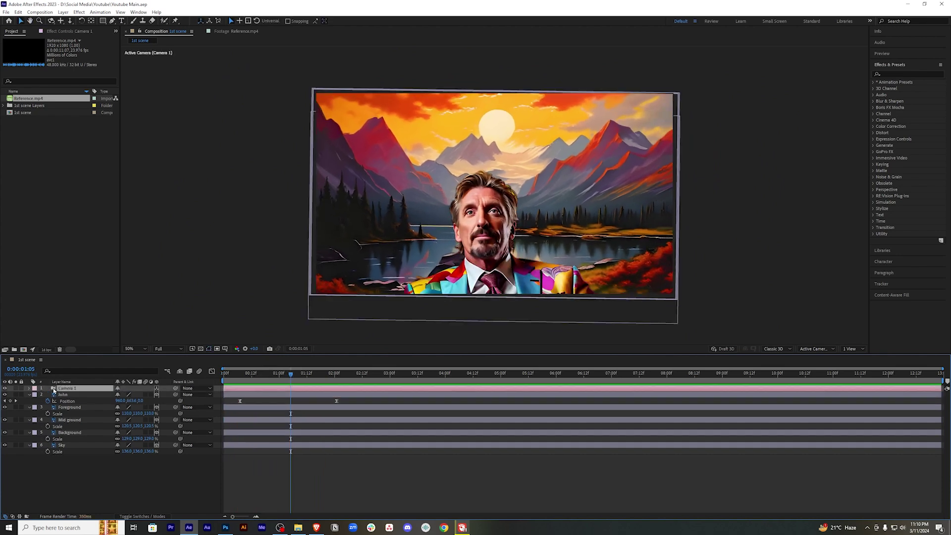
pyautogui.press('u')
pyautogui.moveTo(351, 391); pyautogui.dragTo(220, 403)
pyautogui.click(212, 371)
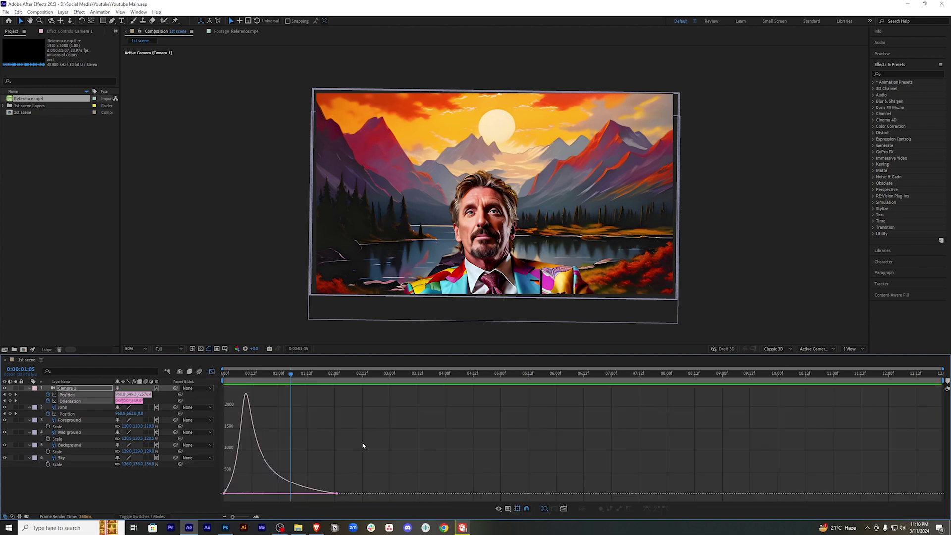
pyautogui.moveTo(337, 494); pyautogui.dragTo(296, 495)
pyautogui.click(319, 495)
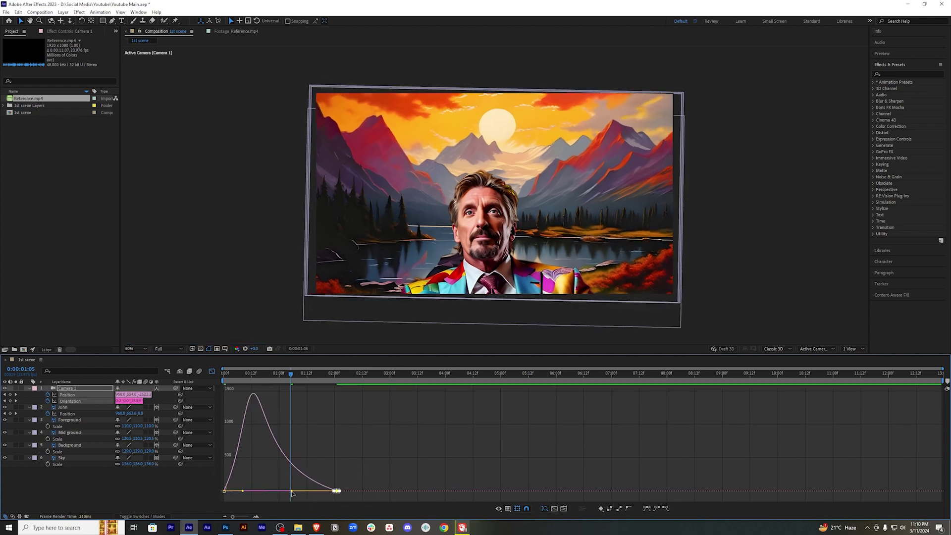
pyautogui.hotkey('shift', 'F3')
pyautogui.press('Home')
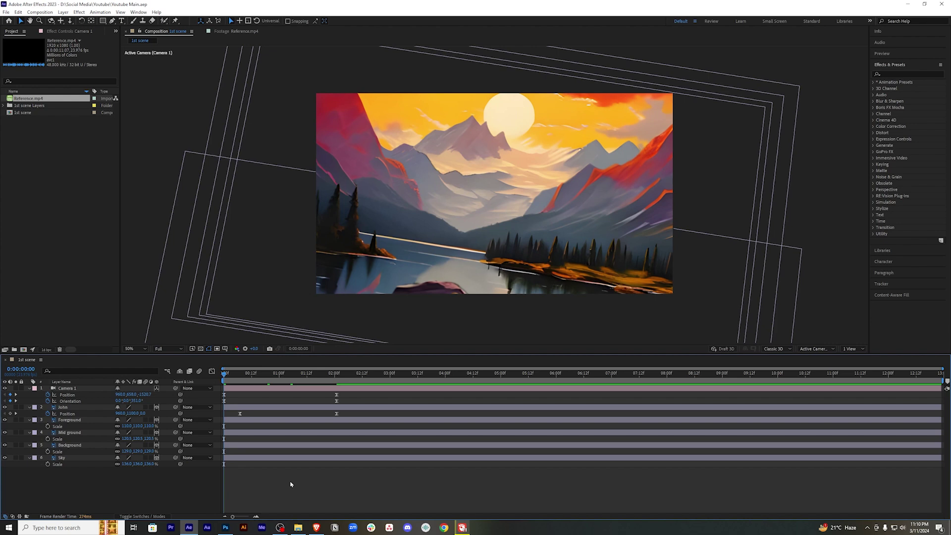
pyautogui.press('space')
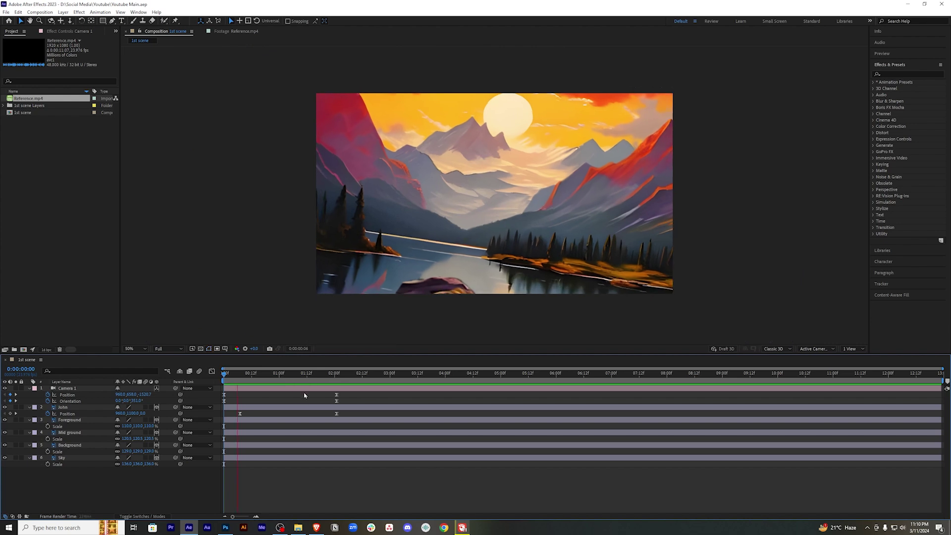
pyautogui.press('space')
# Scrub the Reference.mp4 footage to about 0:00:03:06 to examine the camera's push-in, and return to the 1st scene composition.
pyautogui.click(238, 31)
pyautogui.moveTo(230, 338); pyautogui.dragTo(338, 335)
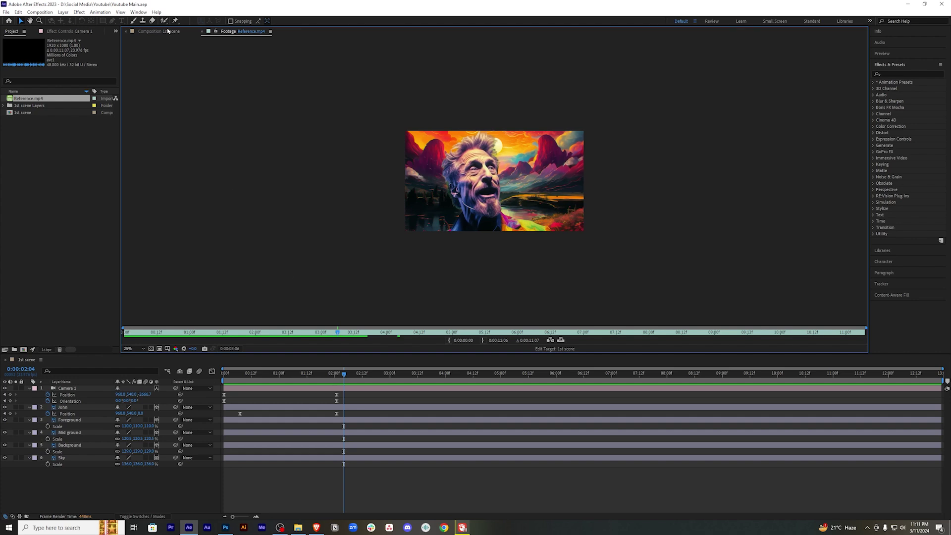
pyautogui.click(167, 31)
# At 0:00:03:12, keyframe Camera 1's Position at 960, 604, -2178.7 and its X Orientation at about 358.5°.
pyautogui.moveTo(347, 378); pyautogui.dragTo(417, 379)
pyautogui.moveTo(144, 394); pyautogui.dragTo(322, 382)
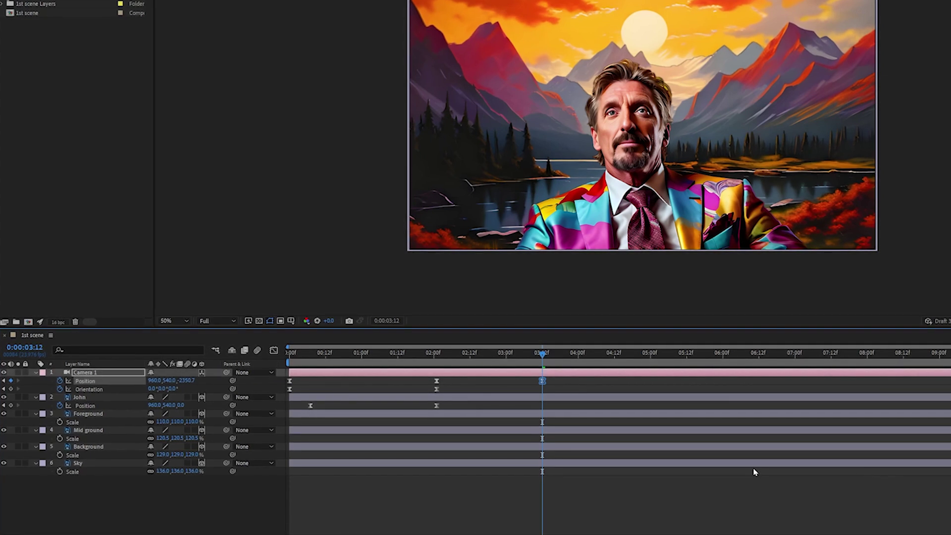
pyautogui.moveTo(185, 380); pyautogui.dragTo(217, 367)
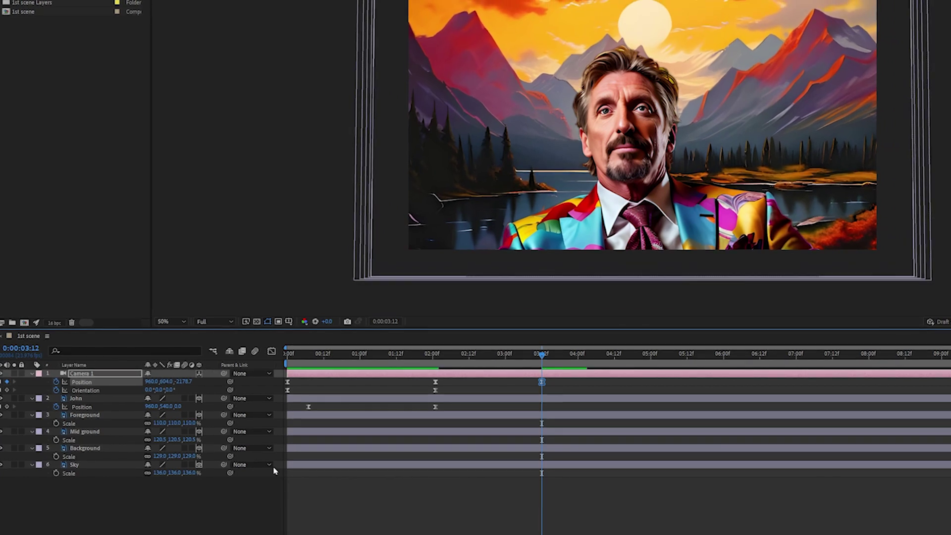
pyautogui.moveTo(158, 392); pyautogui.dragTo(150, 390)
pyautogui.hotkey('ctrl', 'z')
pyautogui.click(150, 390)
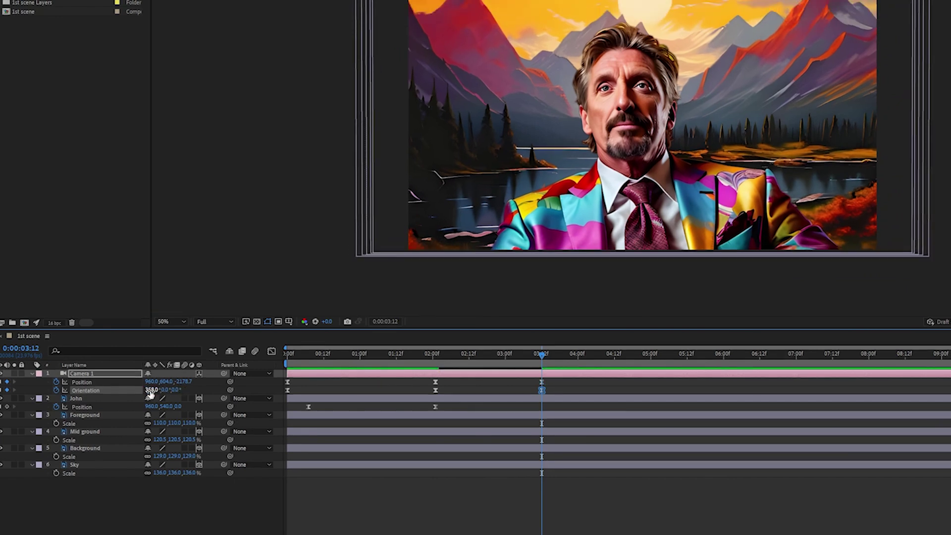
# Adjust the ending ease of Camera 1's push-in speed curves in the Graph Editor and scrub through the move.
pyautogui.moveTo(562, 381); pyautogui.dragTo(434, 396)
pyautogui.click(272, 351)
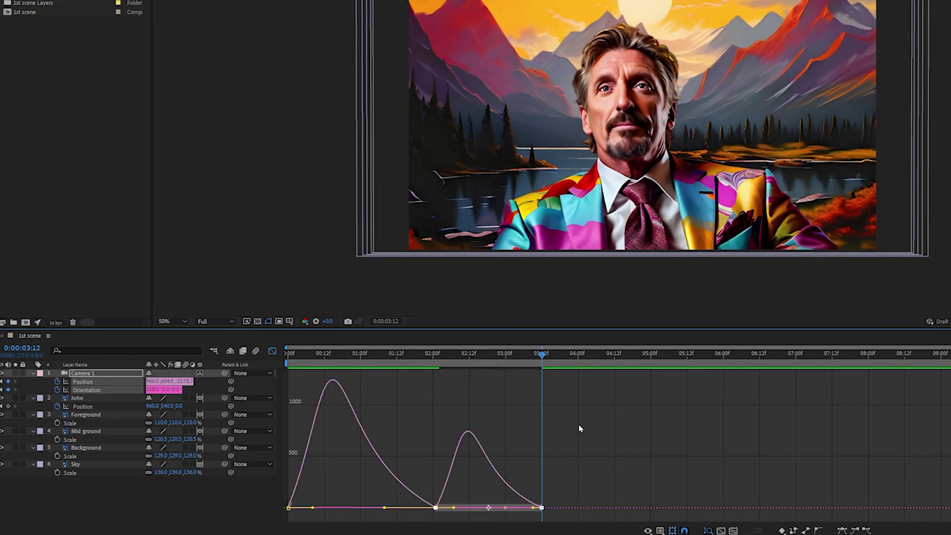
pyautogui.moveTo(569, 492); pyautogui.dragTo(532, 510)
pyautogui.moveTo(515, 350)
pyautogui.mouseDown()
pyautogui.moveTo(558, 351)
pyautogui.moveTo(502, 355)
pyautogui.mouseUp()
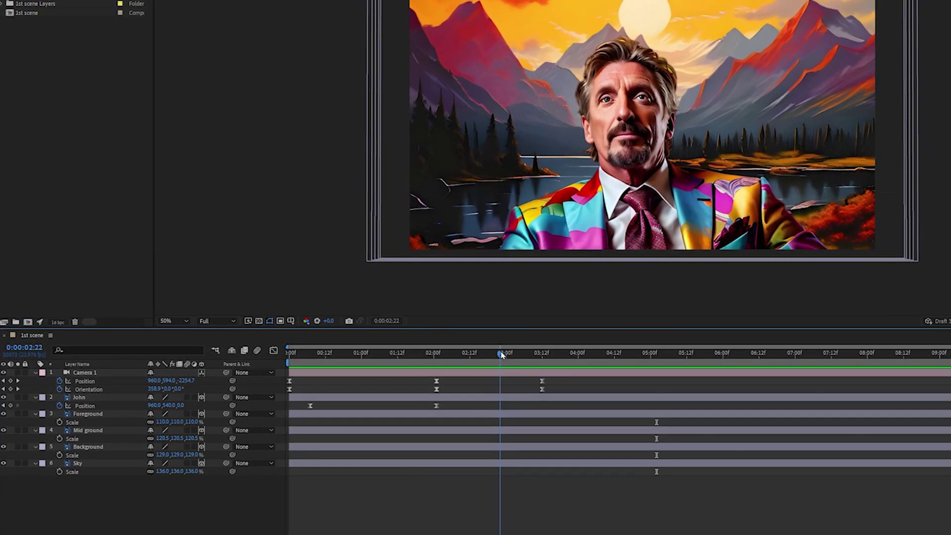
# Lengthen the slowdown into Camera 1's last Orientation keyframe by reshaping its speed curve in the Graph Editor.
pyautogui.moveTo(551, 392); pyautogui.dragTo(530, 397)
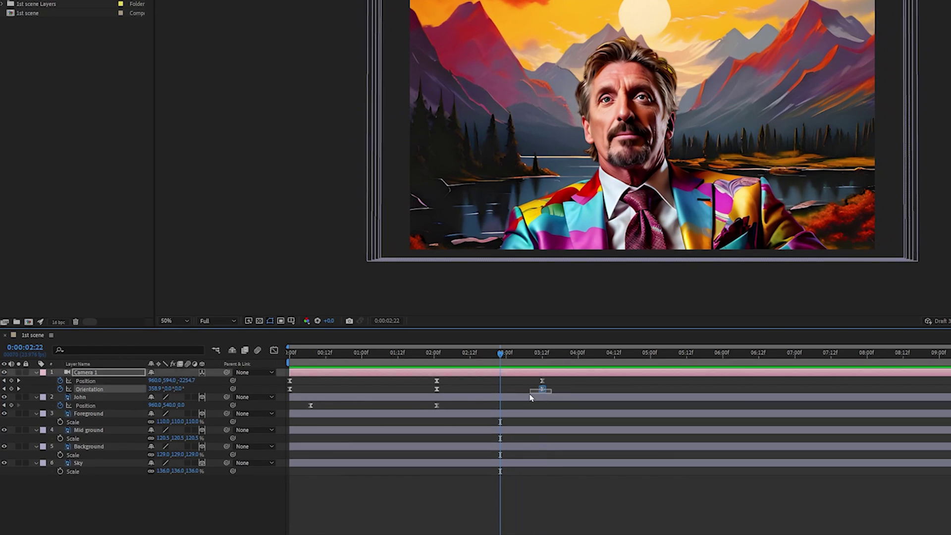
pyautogui.moveTo(441, 397); pyautogui.dragTo(438, 397)
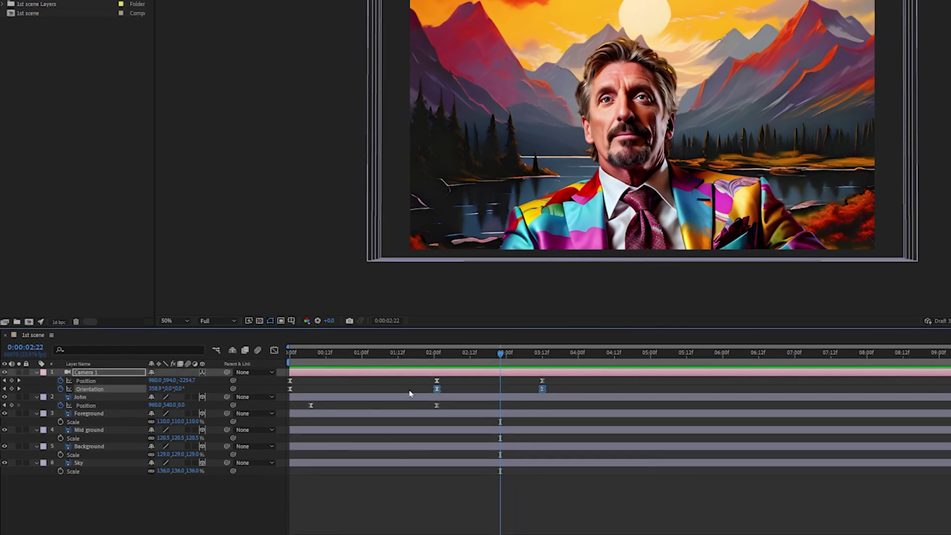
pyautogui.click(274, 351)
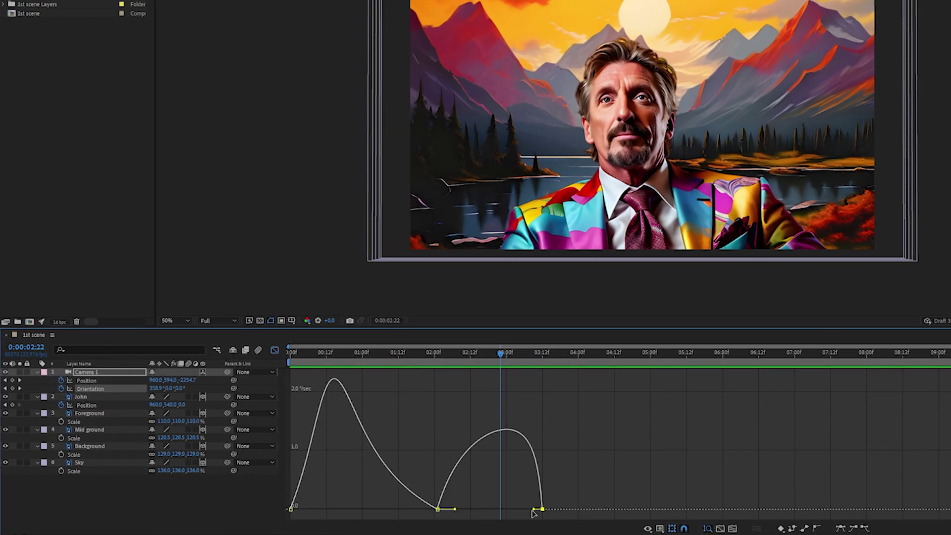
pyautogui.moveTo(533, 510); pyautogui.dragTo(501, 511)
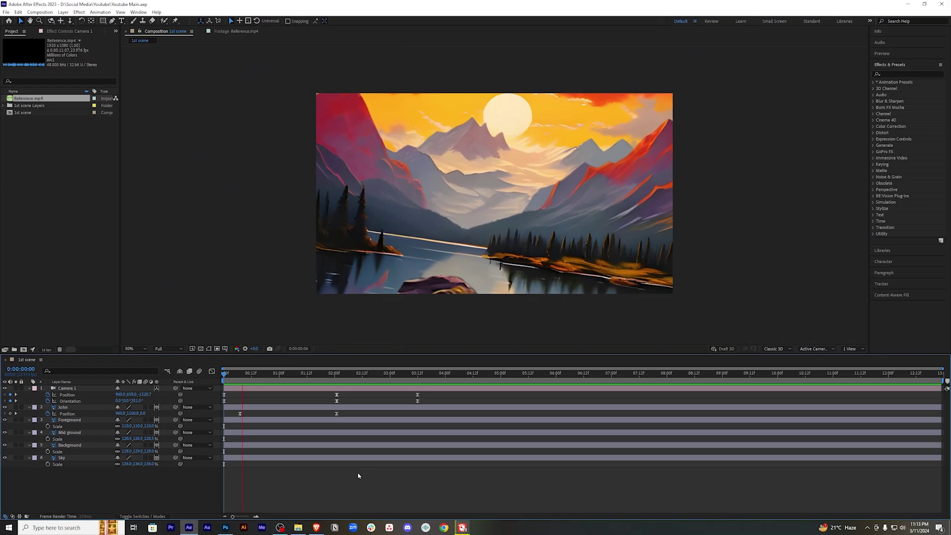
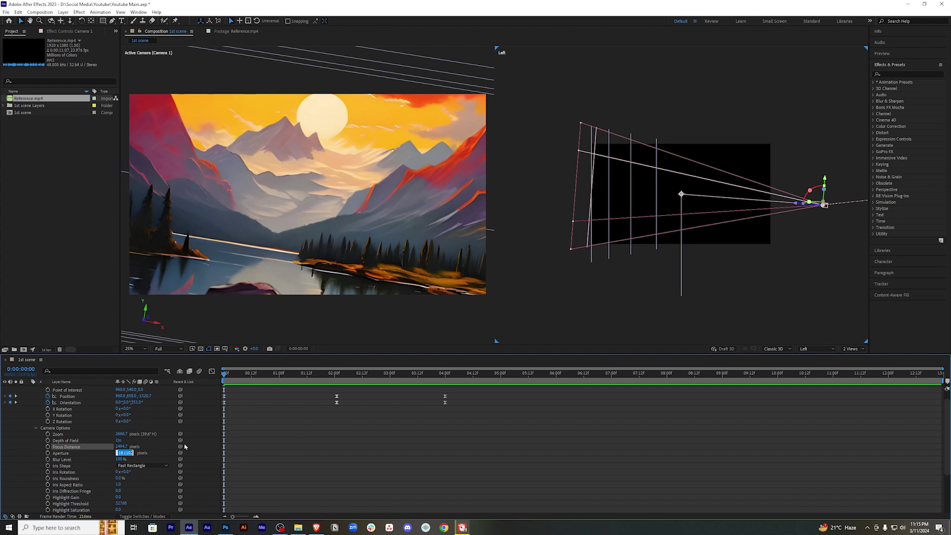
# Set Camera 1's Aperture to 350 pixels, test Focus Distance on the portrait, and start Focus Distance keyframing at 0:00:00:00.
pyautogui.press('Return')
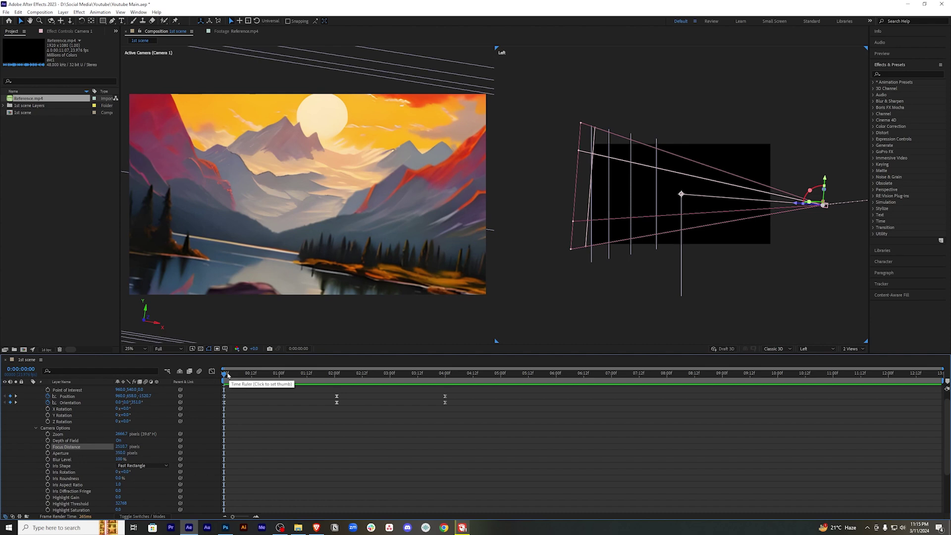
pyautogui.moveTo(225, 373); pyautogui.dragTo(337, 371)
pyautogui.moveTo(129, 448); pyautogui.dragTo(167, 430)
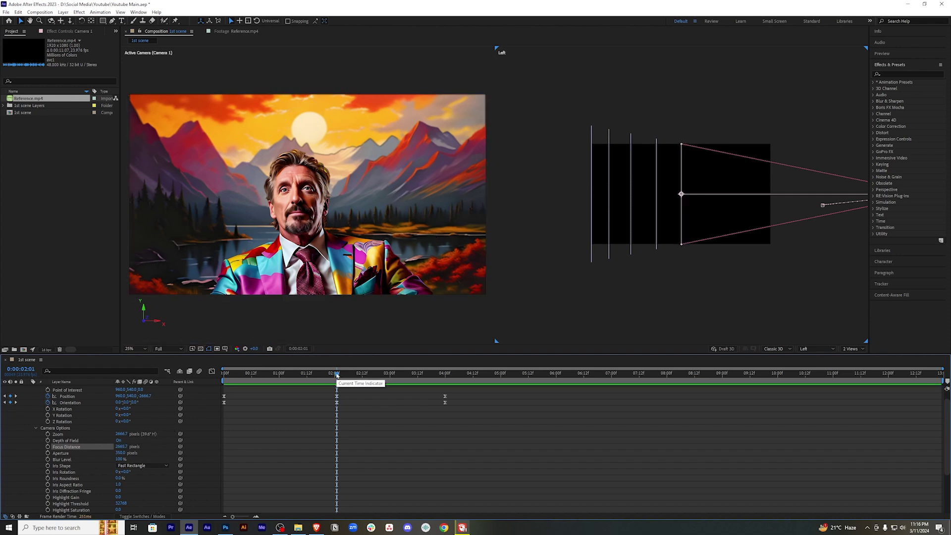
pyautogui.moveTo(337, 374); pyautogui.dragTo(223, 374)
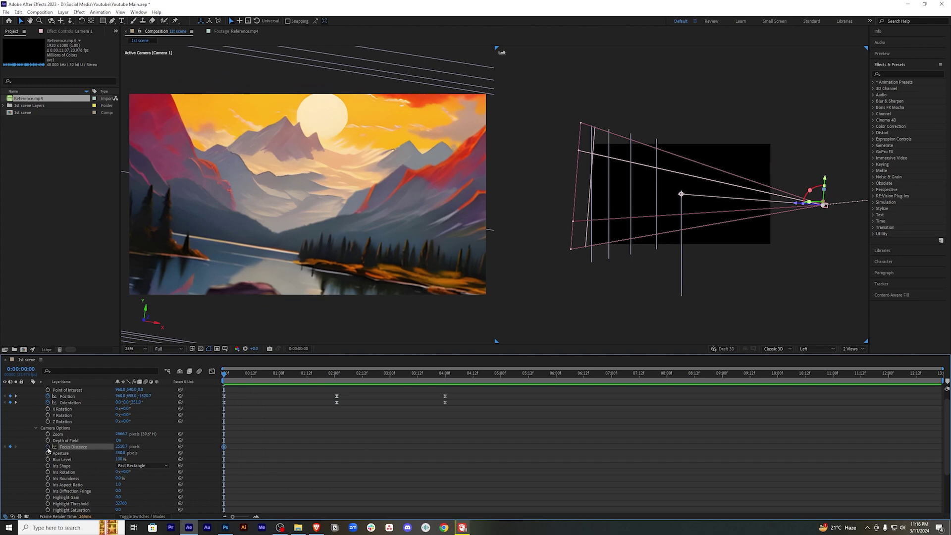
# Keyframe Camera 1's Focus Distance onto the portrait at 0:00:02:01 and at about 2182.7 pixels at 0:00:04:00.
pyautogui.moveTo(226, 374); pyautogui.dragTo(337, 375)
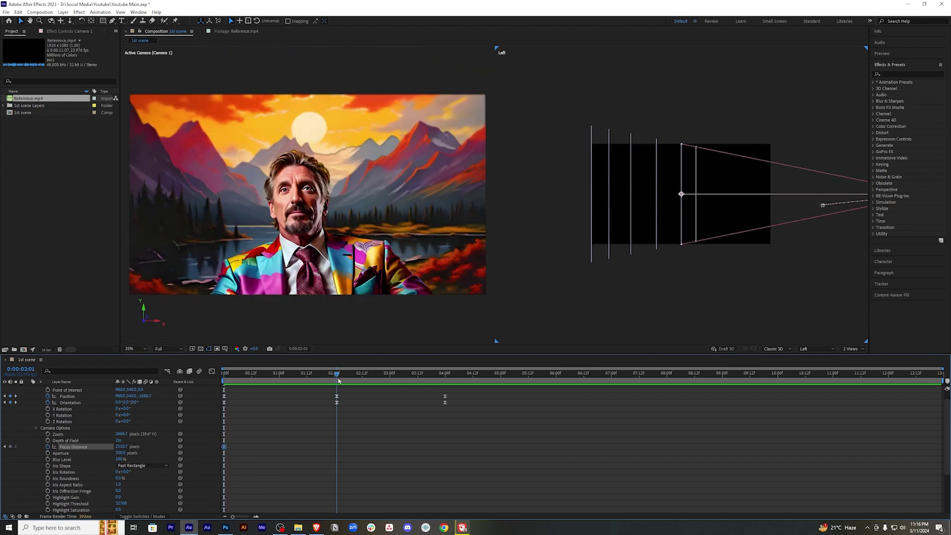
pyautogui.moveTo(117, 446); pyautogui.dragTo(175, 445)
pyautogui.press('space')
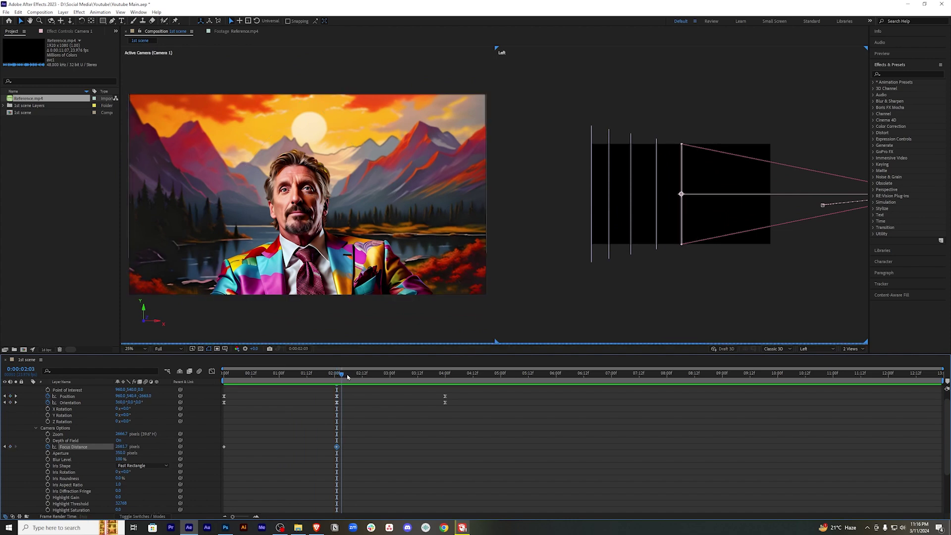
pyautogui.moveTo(125, 447); pyautogui.dragTo(0, 446)
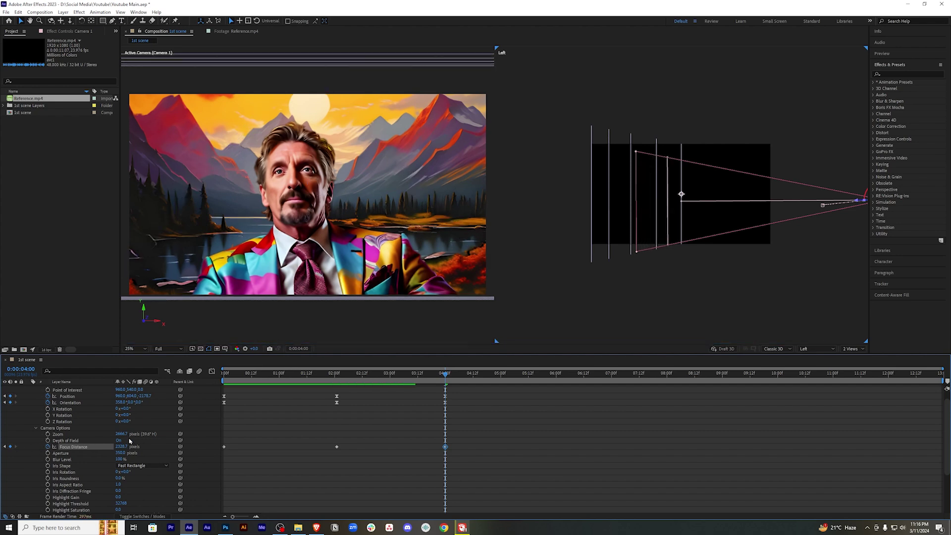
pyautogui.moveTo(124, 447); pyautogui.dragTo(59, 444)
# Apply Easy Ease to the three Focus Distance keyframes and play through the camera move to check the focus.
pyautogui.moveTo(514, 432); pyautogui.dragTo(185, 468)
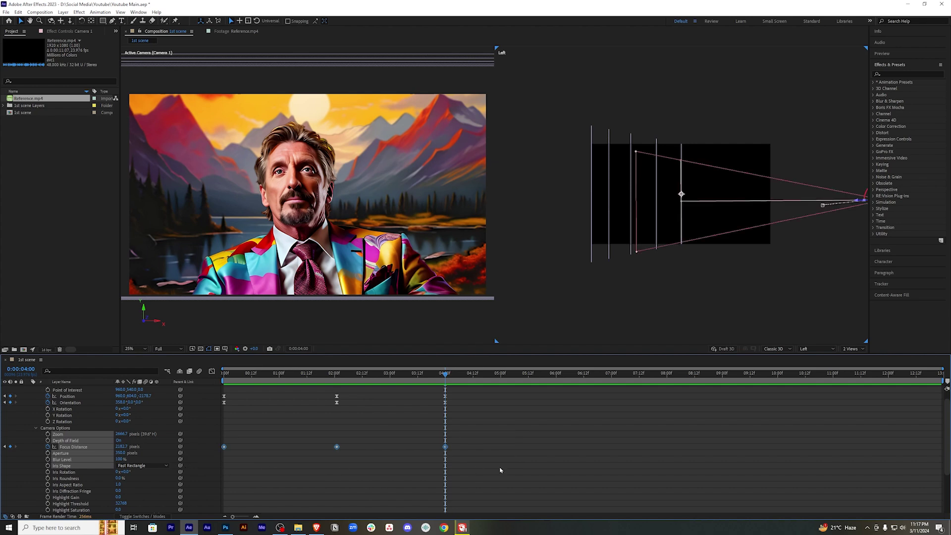
pyautogui.click(551, 444)
pyautogui.moveTo(243, 374); pyautogui.dragTo(445, 374)
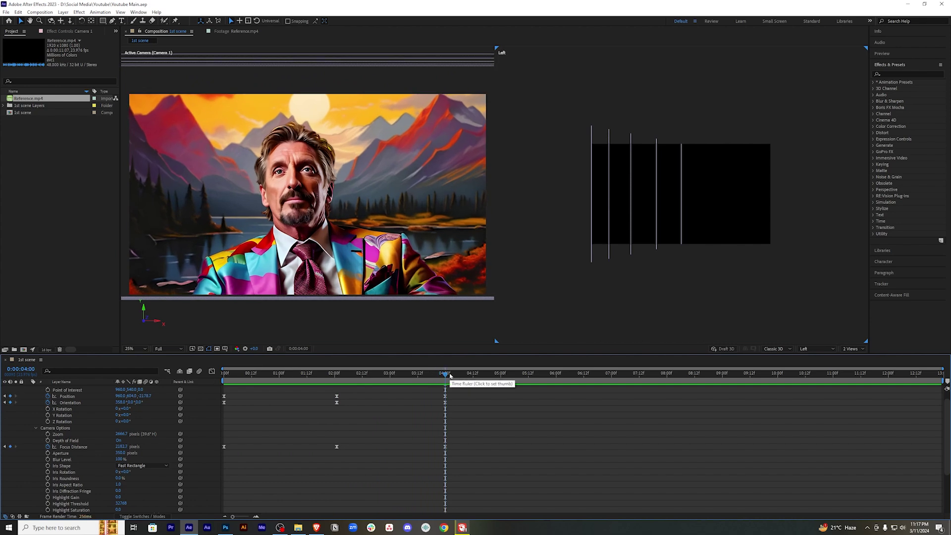
pyautogui.moveTo(450, 375); pyautogui.dragTo(206, 377)
pyautogui.press('space')
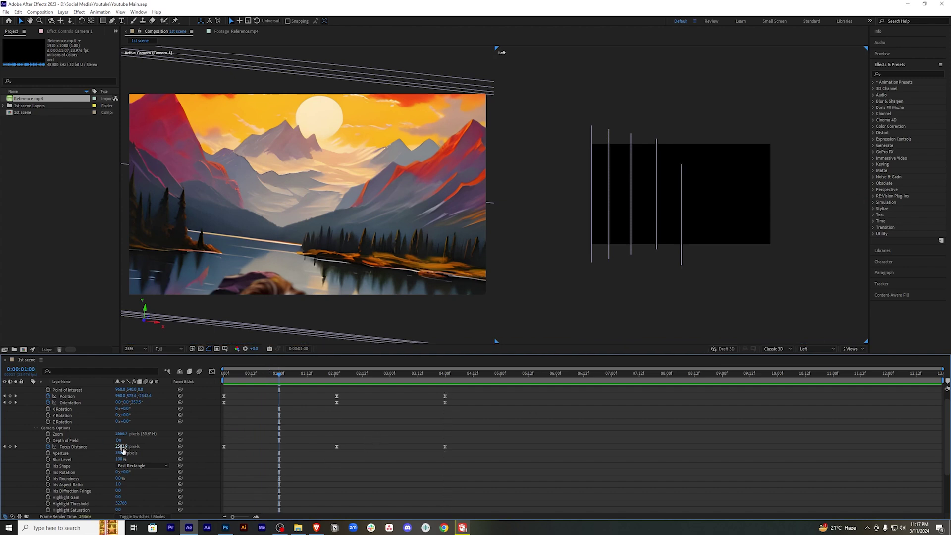
# Add Focus Distance keyframes around 0:00:01:01 and at 0:00:00:20, adjusting the focus for the rising portrait to about 2296 pixels at 0:00:00:20.
pyautogui.moveTo(279, 375); pyautogui.dragTo(281, 375)
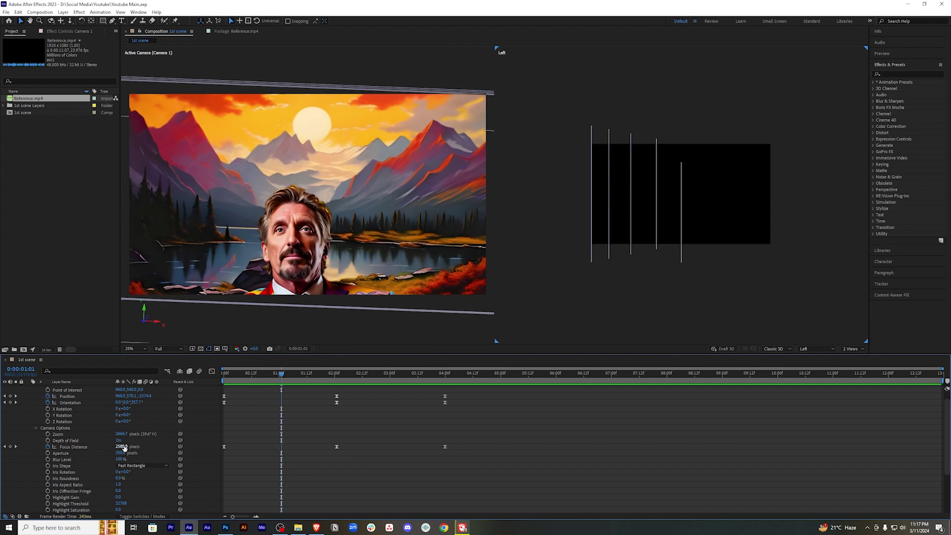
pyautogui.moveTo(123, 447); pyautogui.dragTo(223, 422)
pyautogui.moveTo(281, 374); pyautogui.dragTo(292, 375)
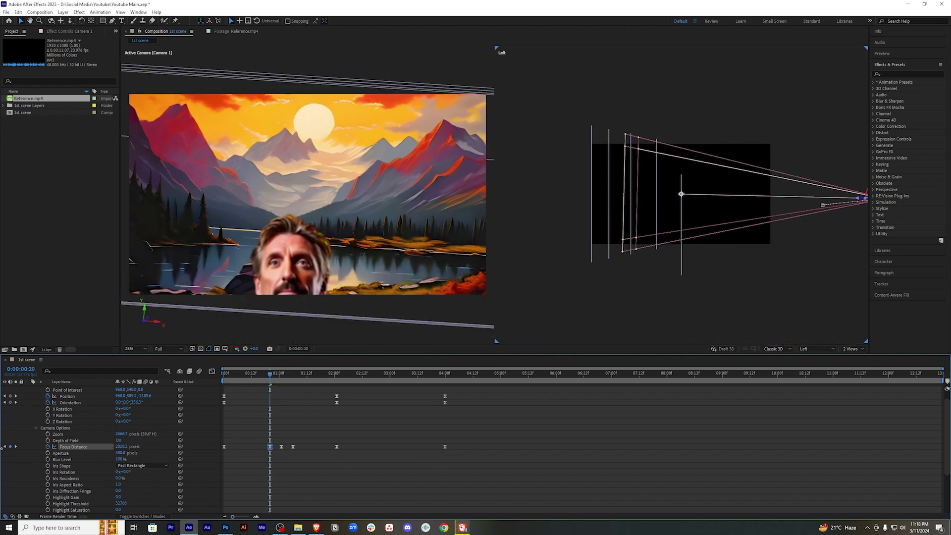
pyautogui.moveTo(121, 447); pyautogui.dragTo(47, 470)
pyautogui.moveTo(122, 448); pyautogui.dragTo(49, 450)
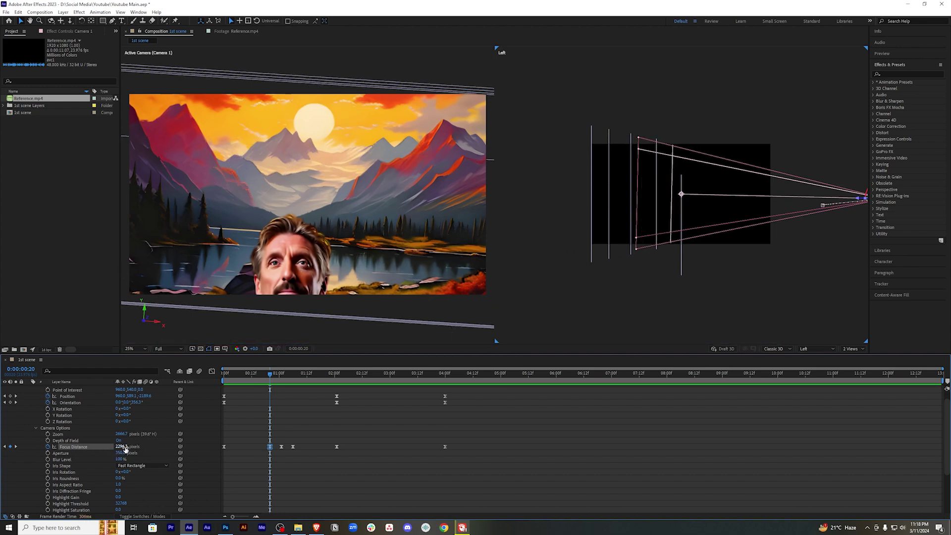